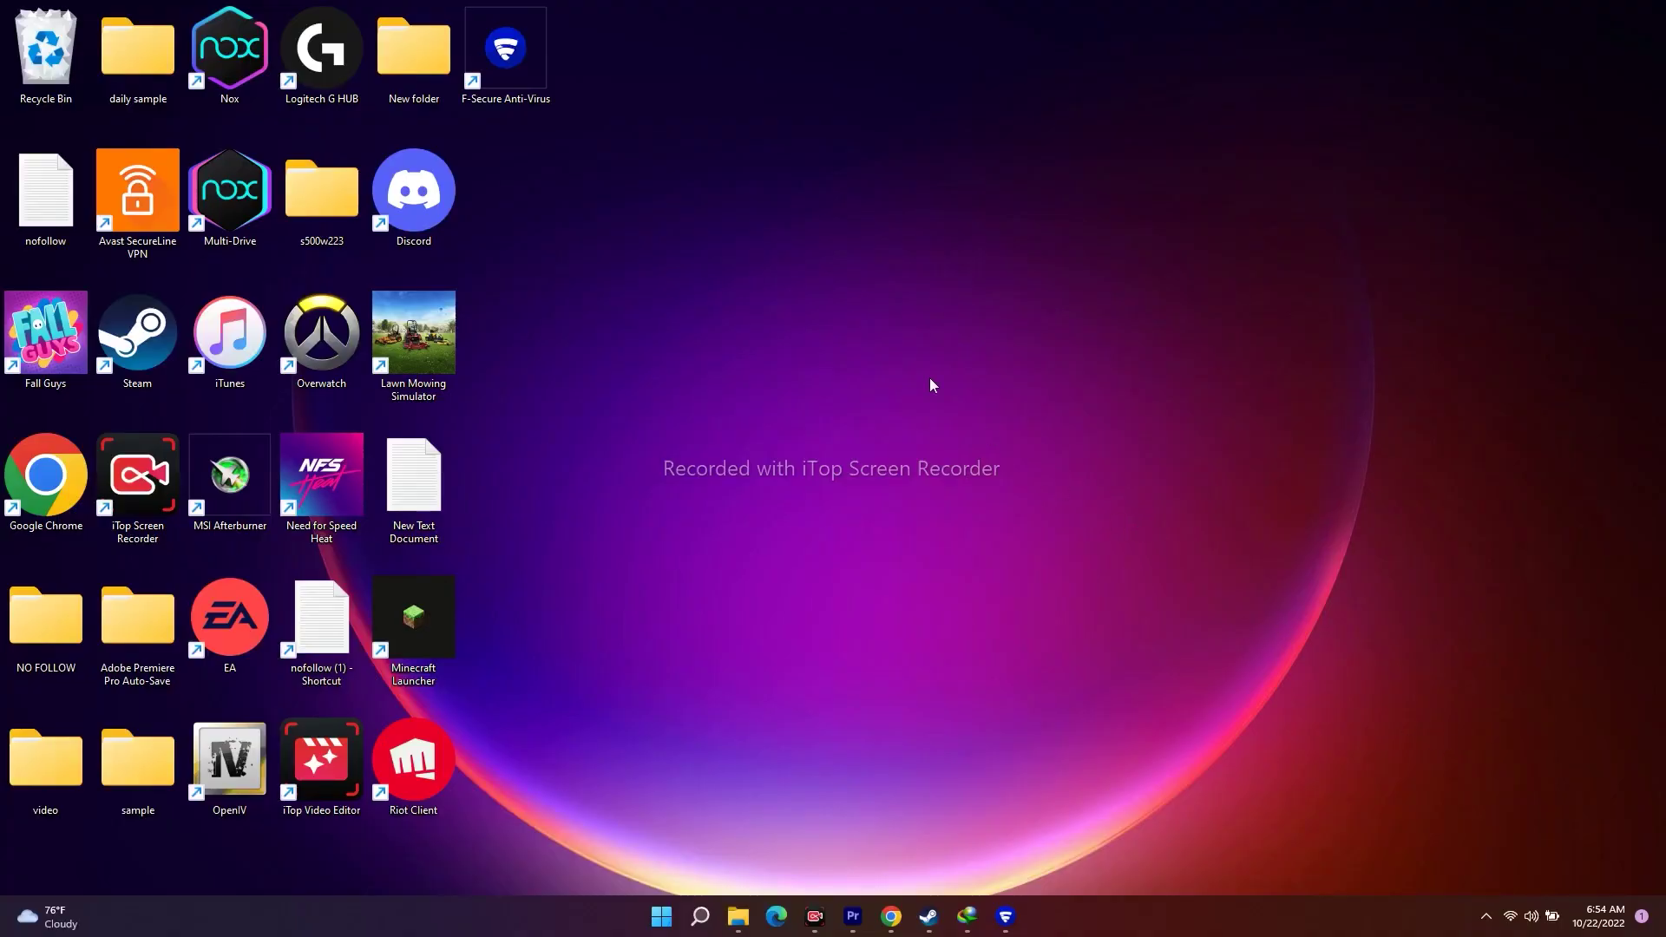
# Clear the browser and Steam windows away to reveal the Windows desktop.
pyautogui.click(891, 917)
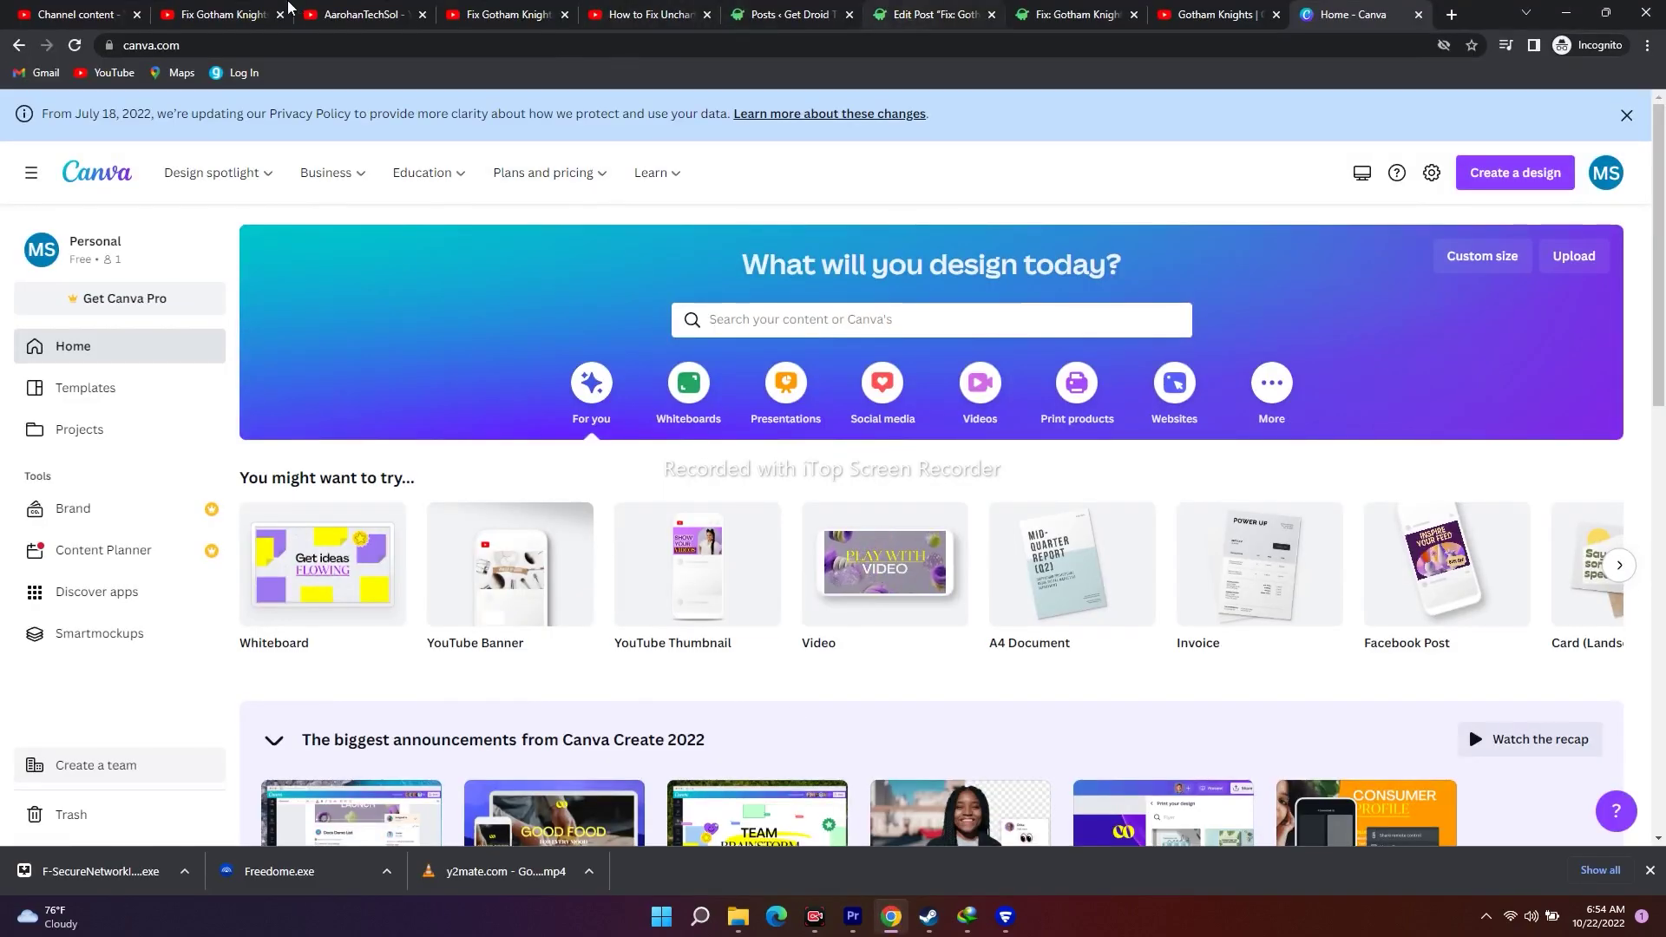
pyautogui.click(936, 920)
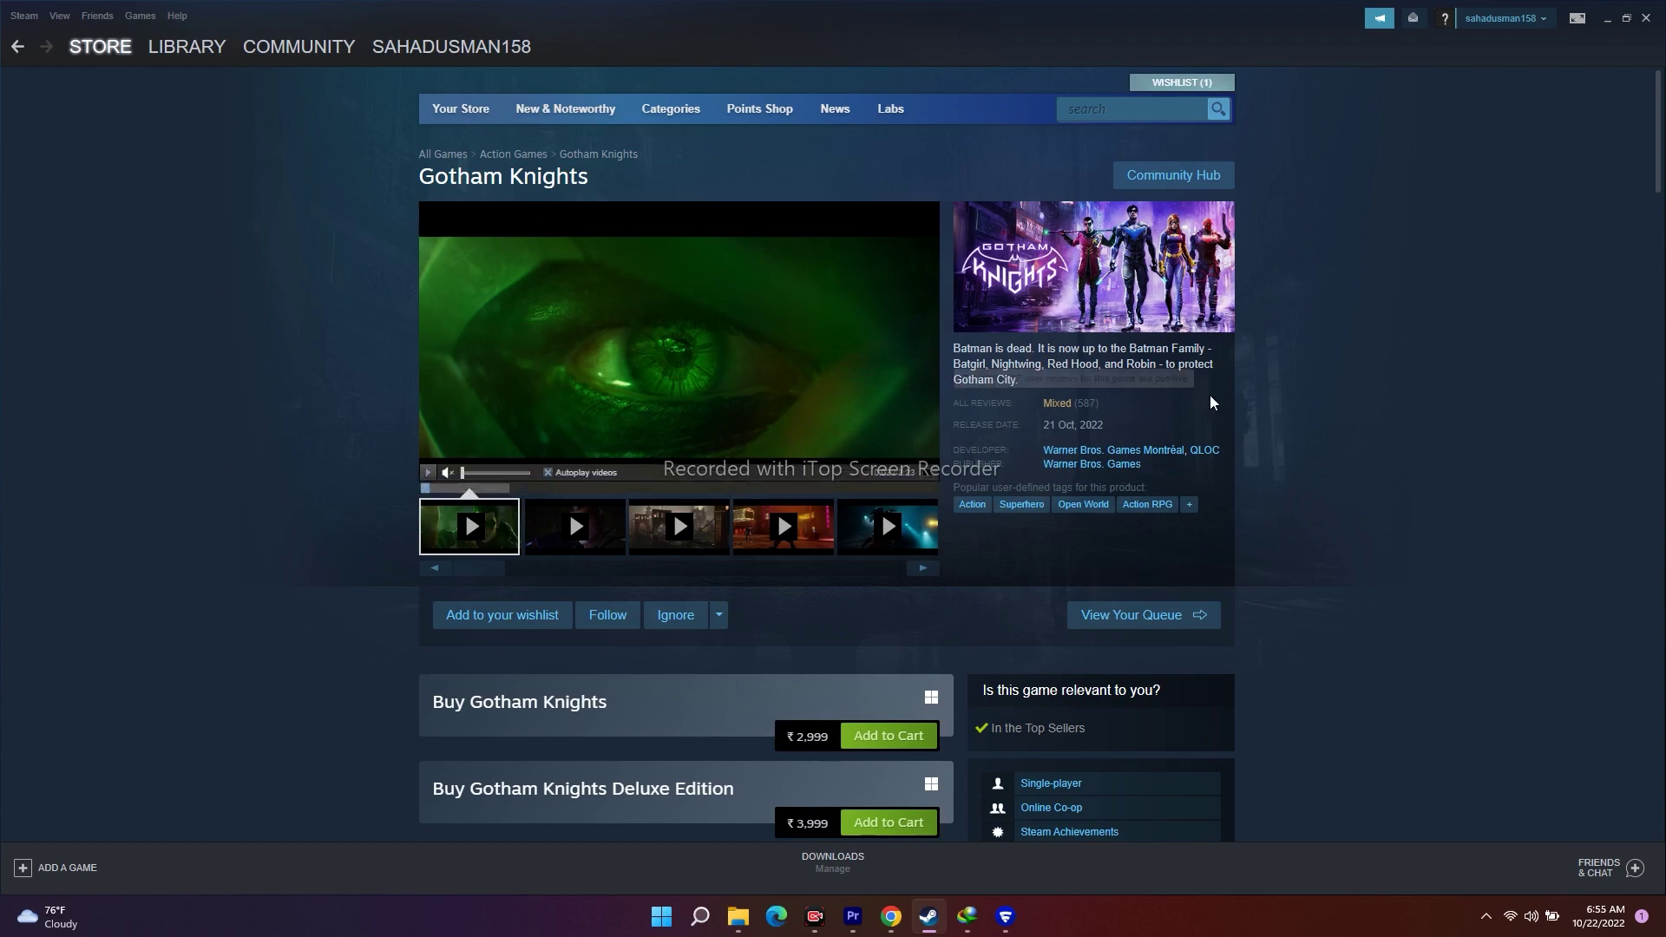
pyautogui.hotkey('alt', 'Tab')
pyautogui.press('super+d')
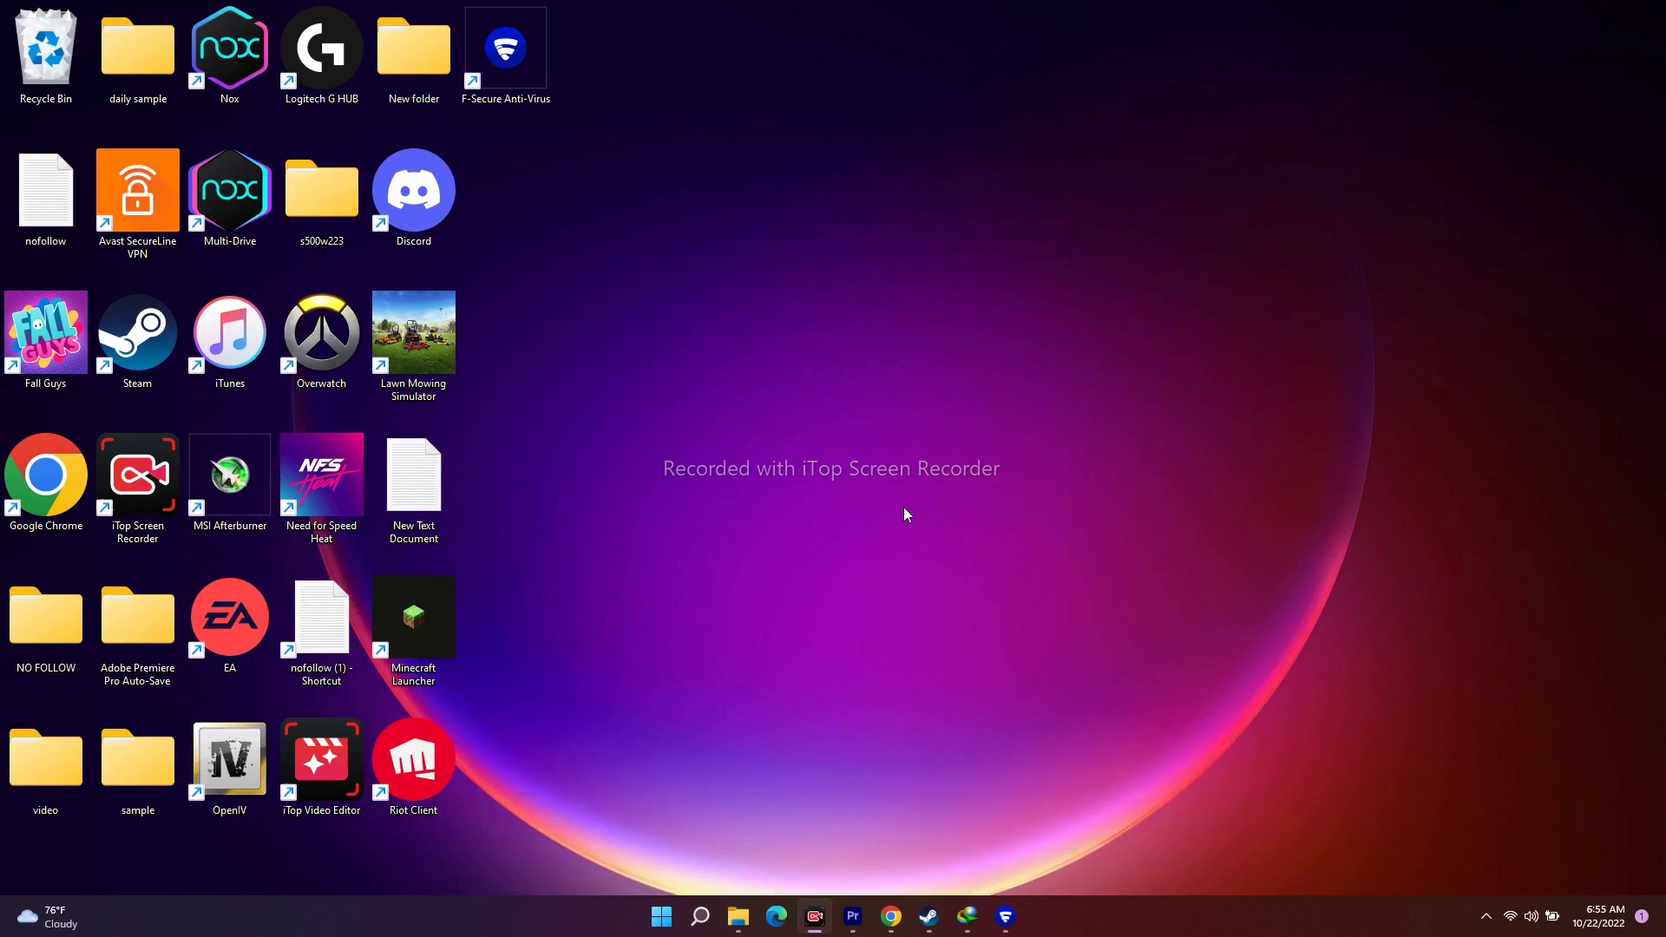
pyautogui.click(891, 922)
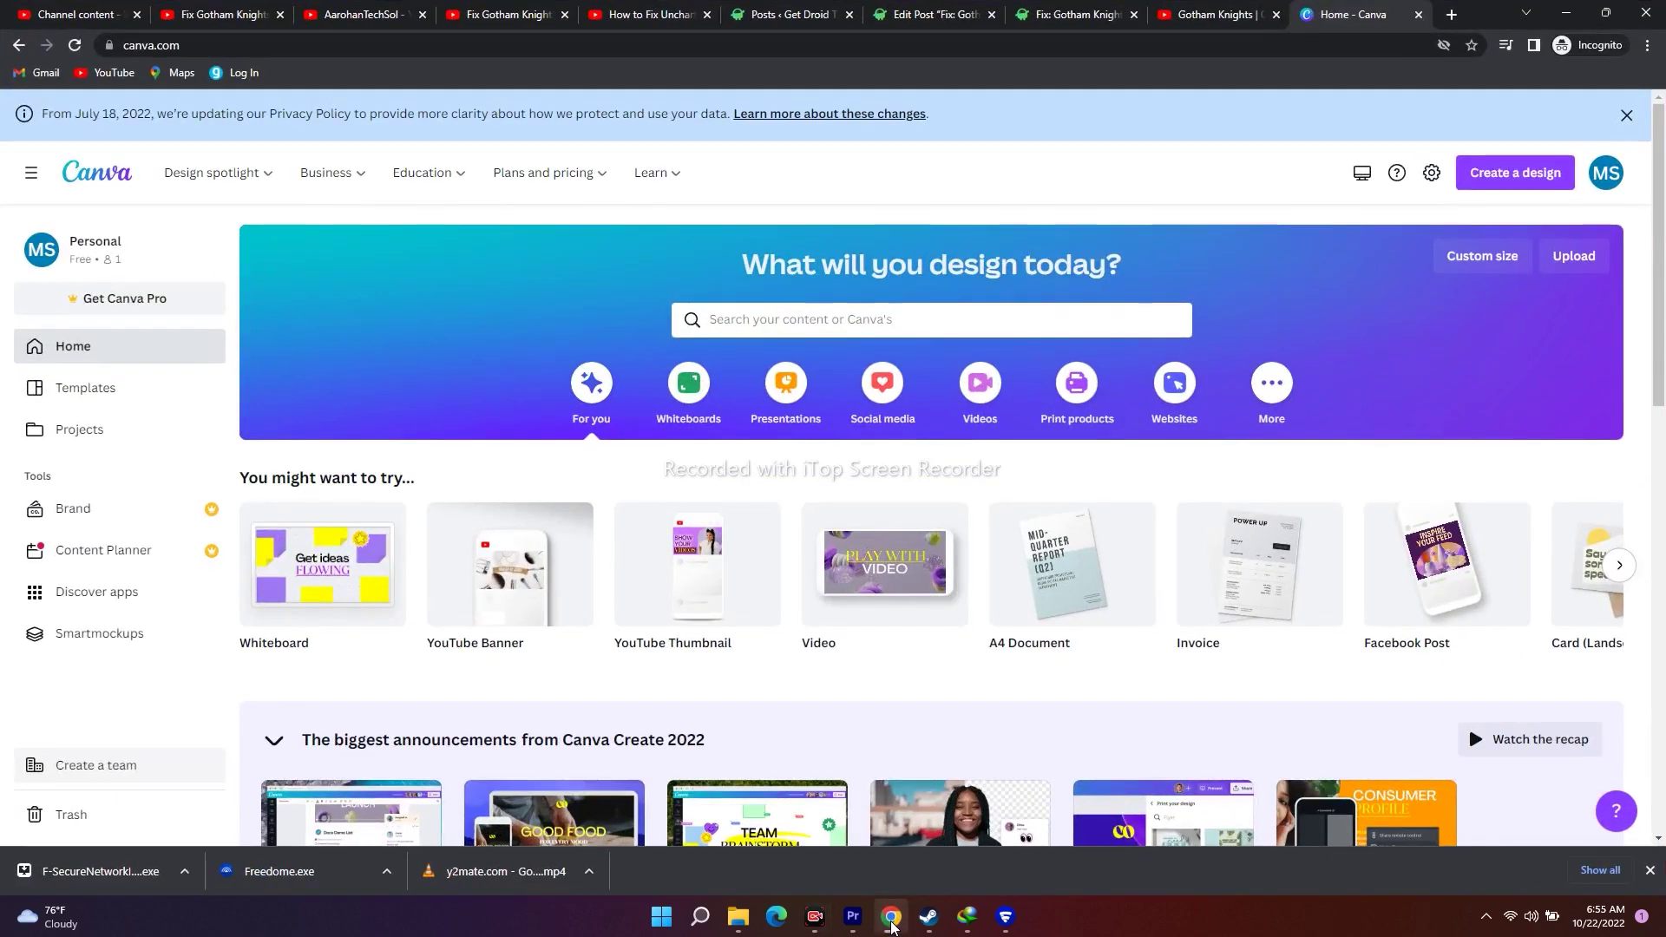
pyautogui.click(891, 922)
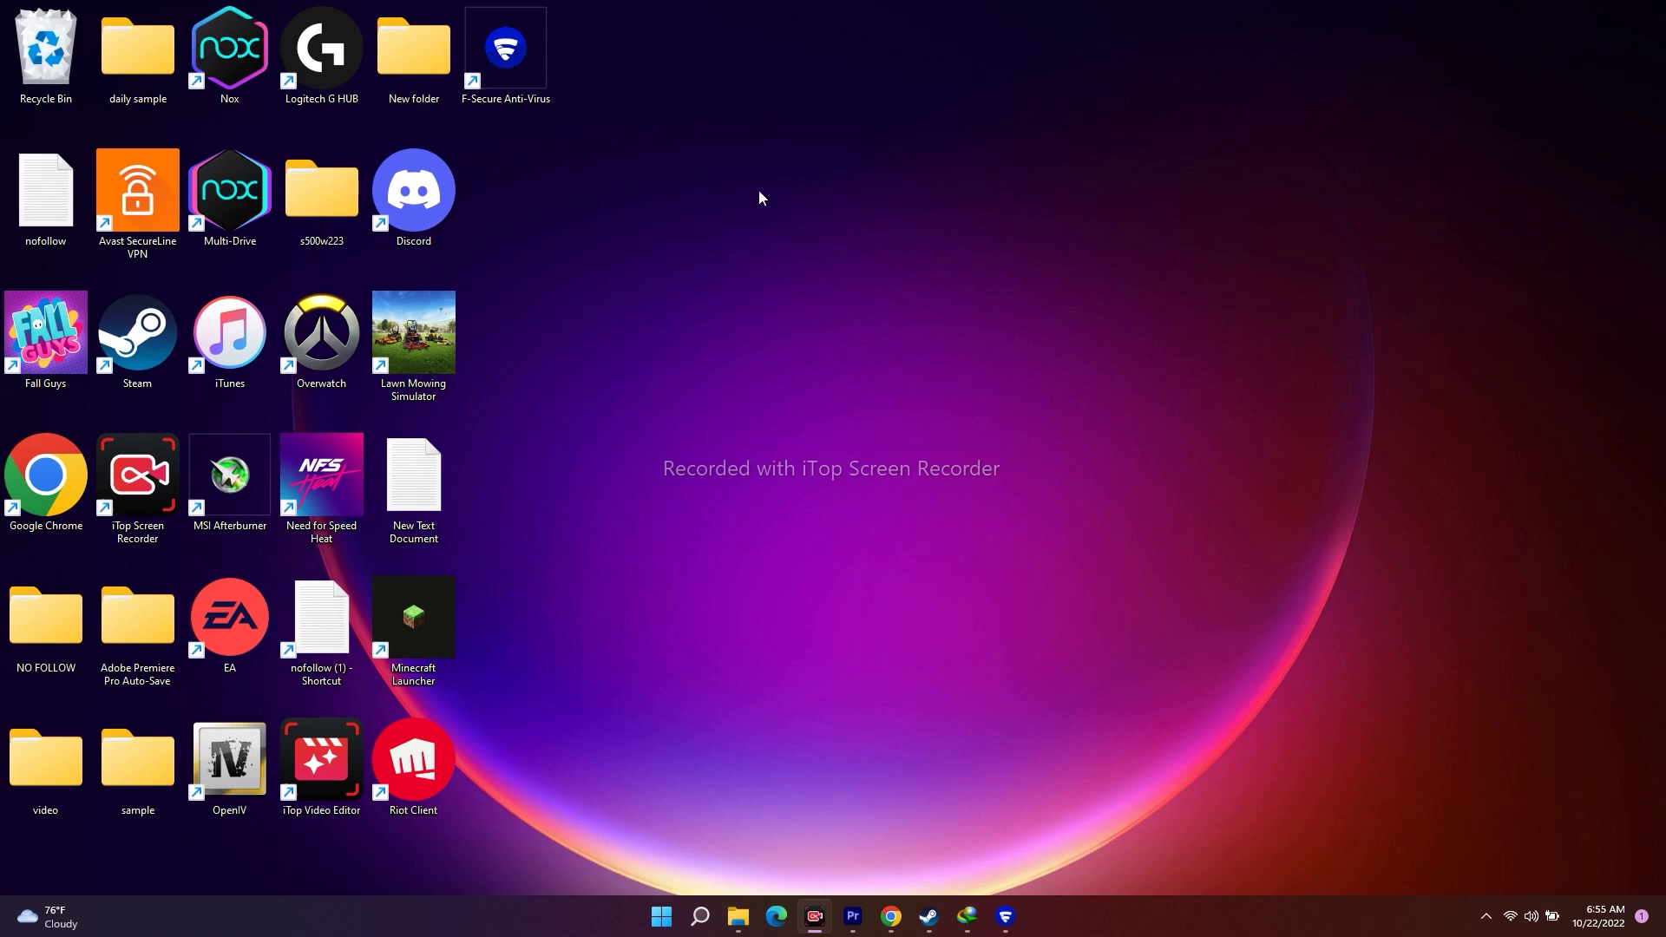
# Bring up the F-Secure Anti-Virus window showing 'You are protected'.
pyautogui.click(1006, 926)
pyautogui.click(1281, 160)
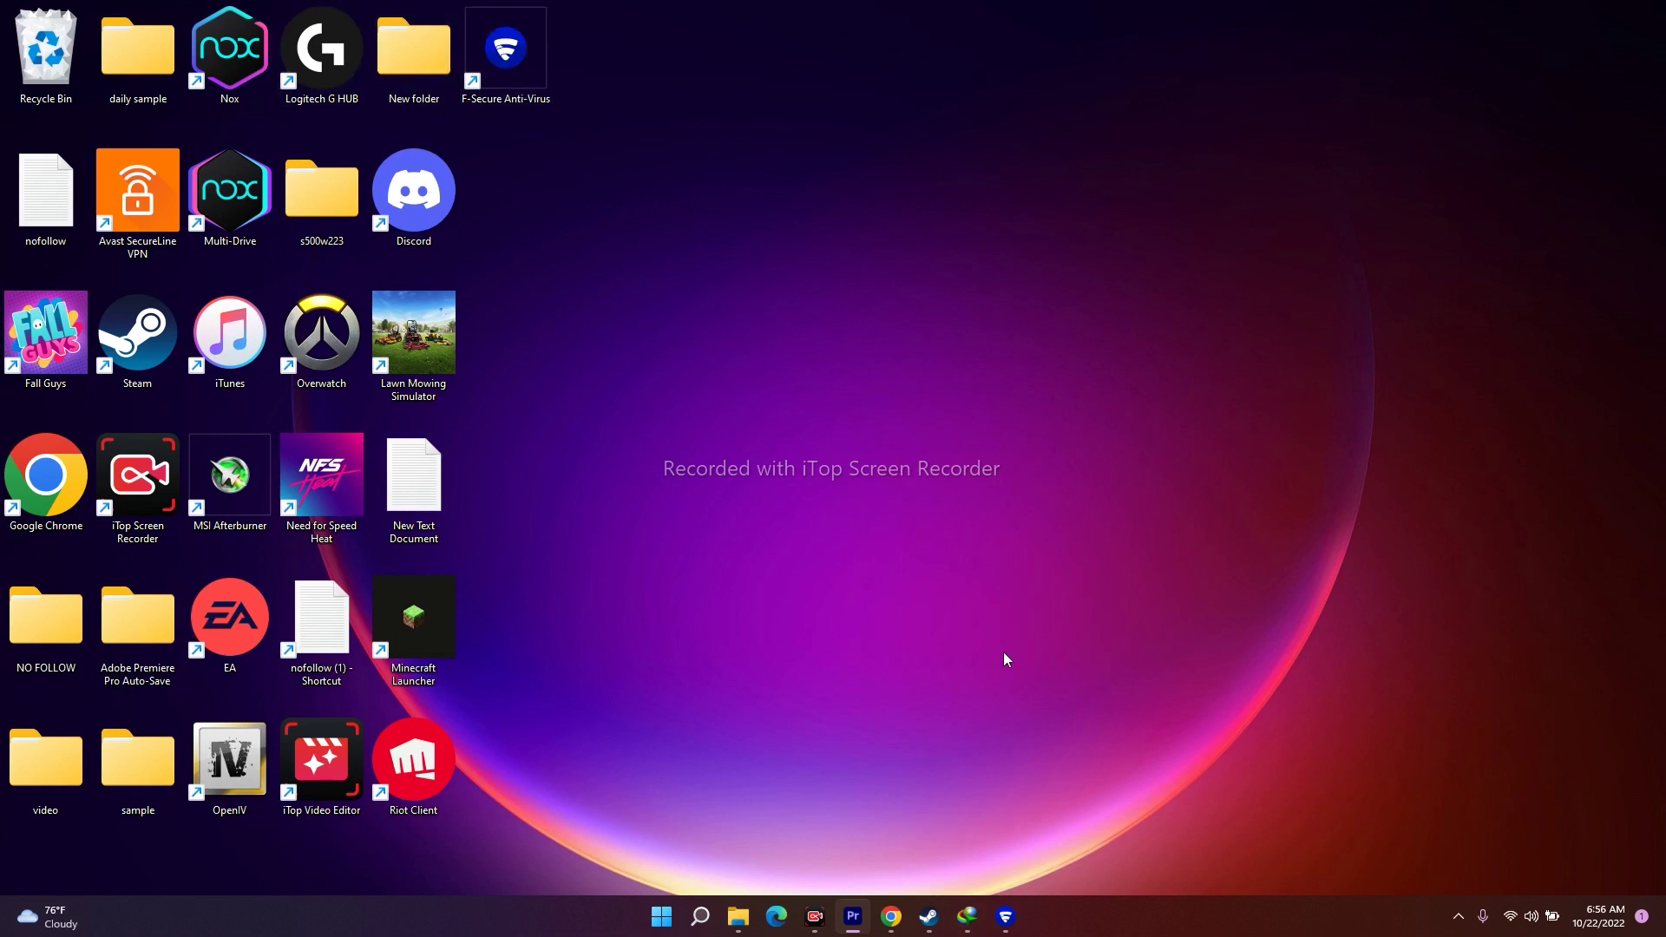
pyautogui.click(1006, 917)
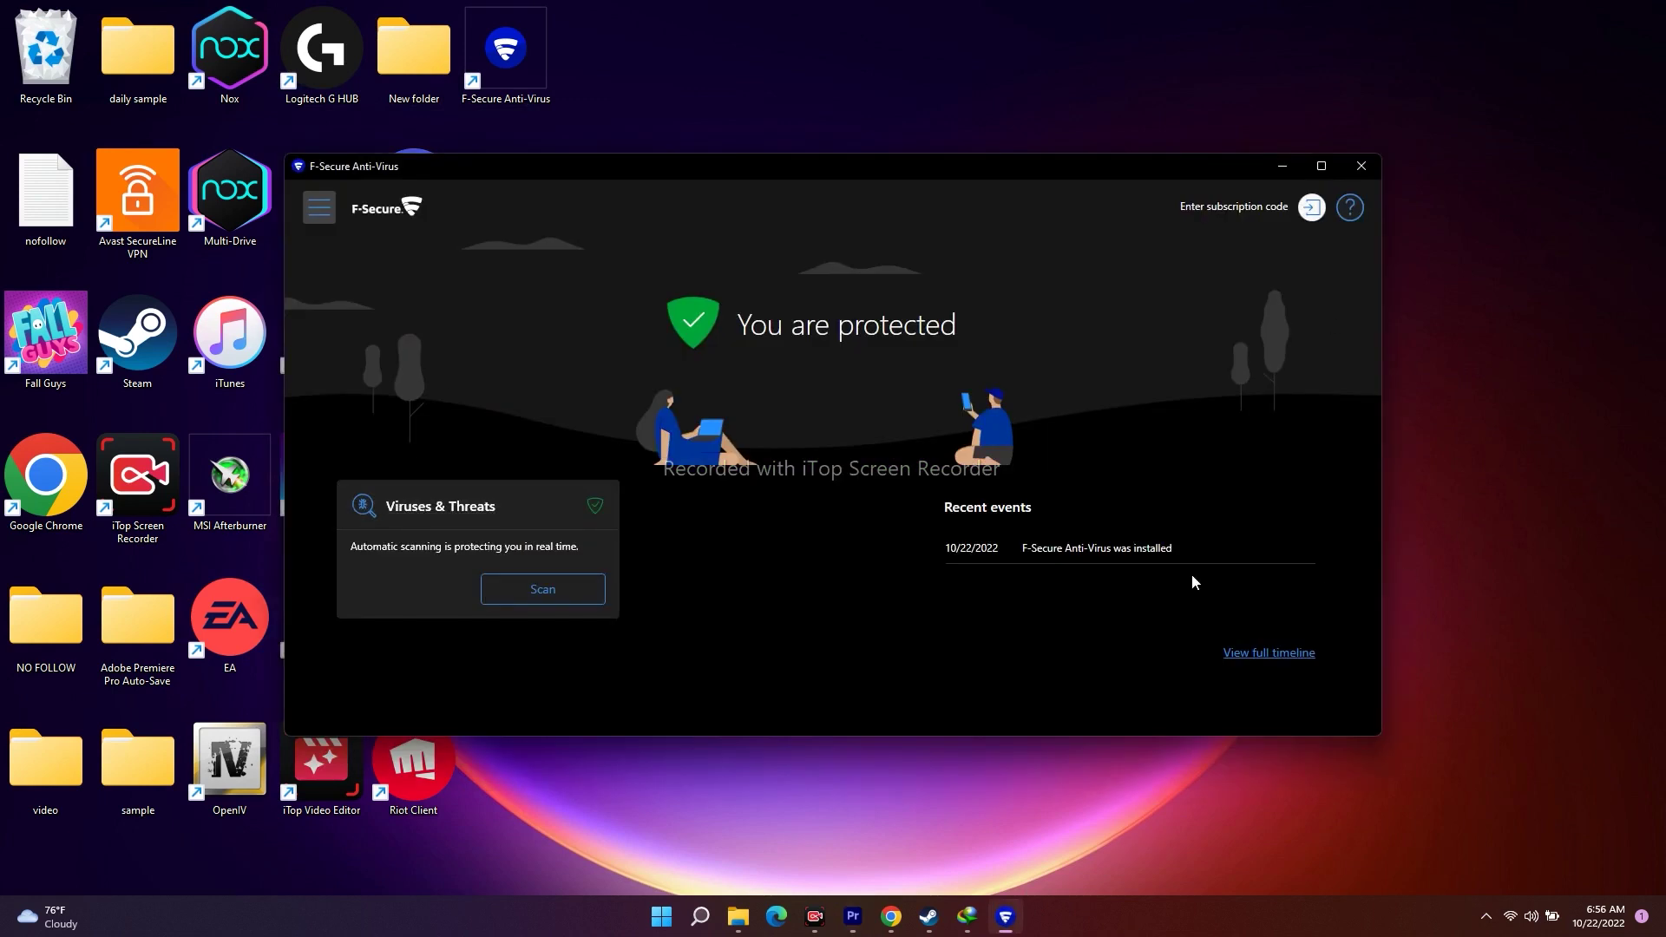
# In F-Secure settings, scroll to DeepGuard and view its Blocked applications list.
pyautogui.click(320, 216)
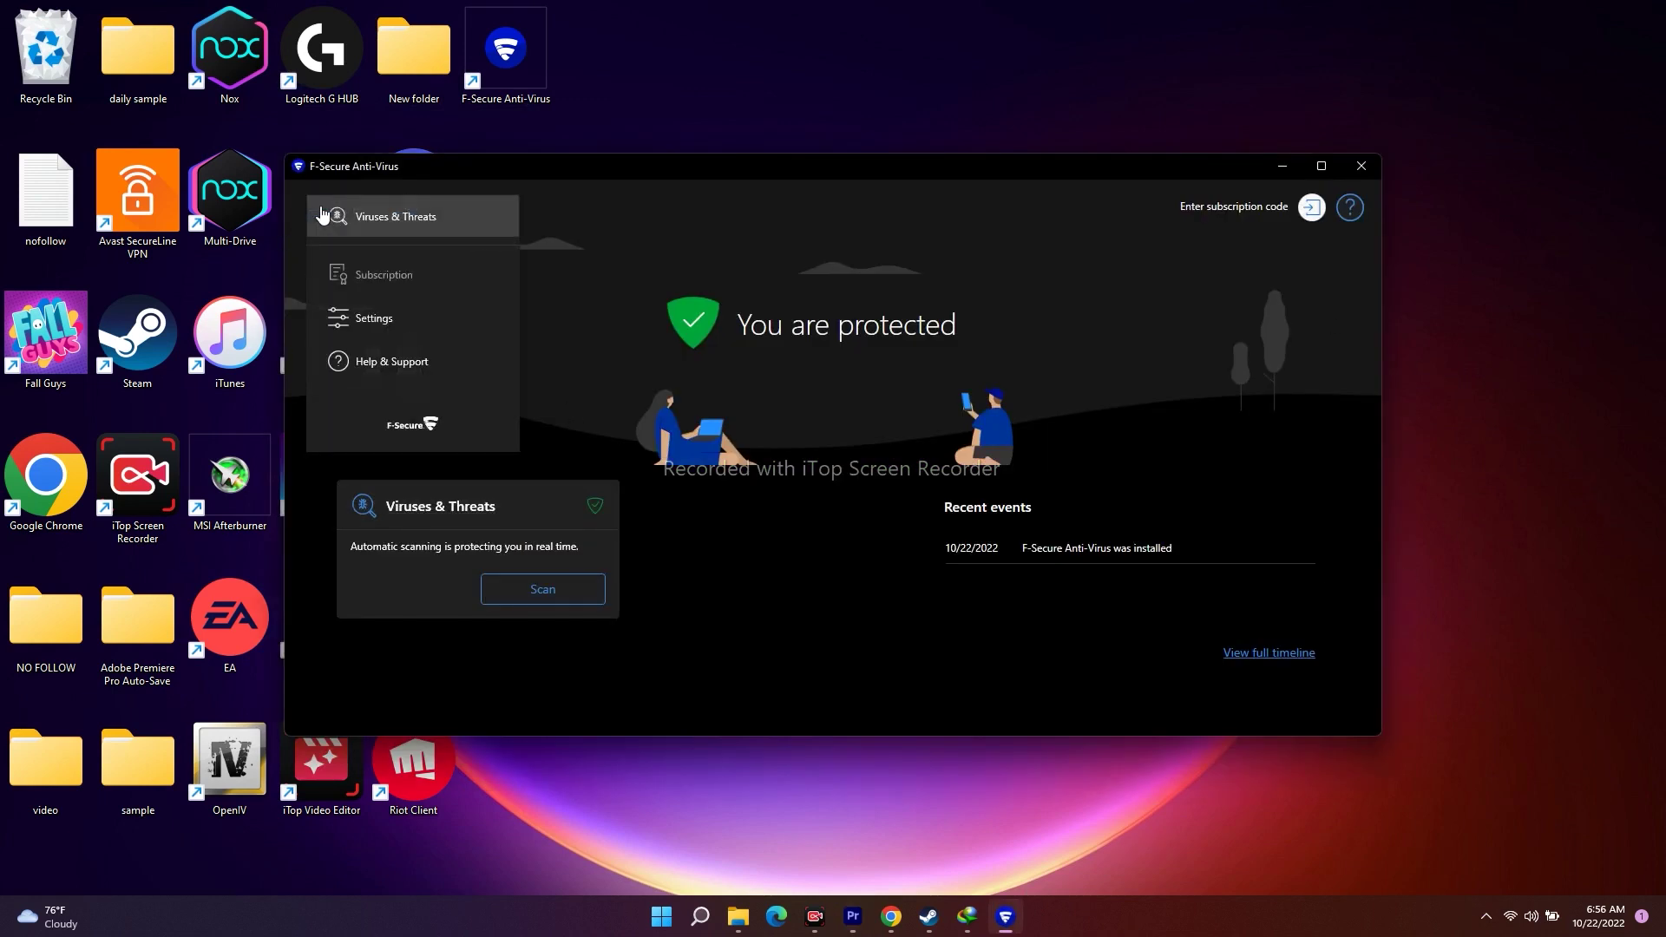
pyautogui.click(344, 319)
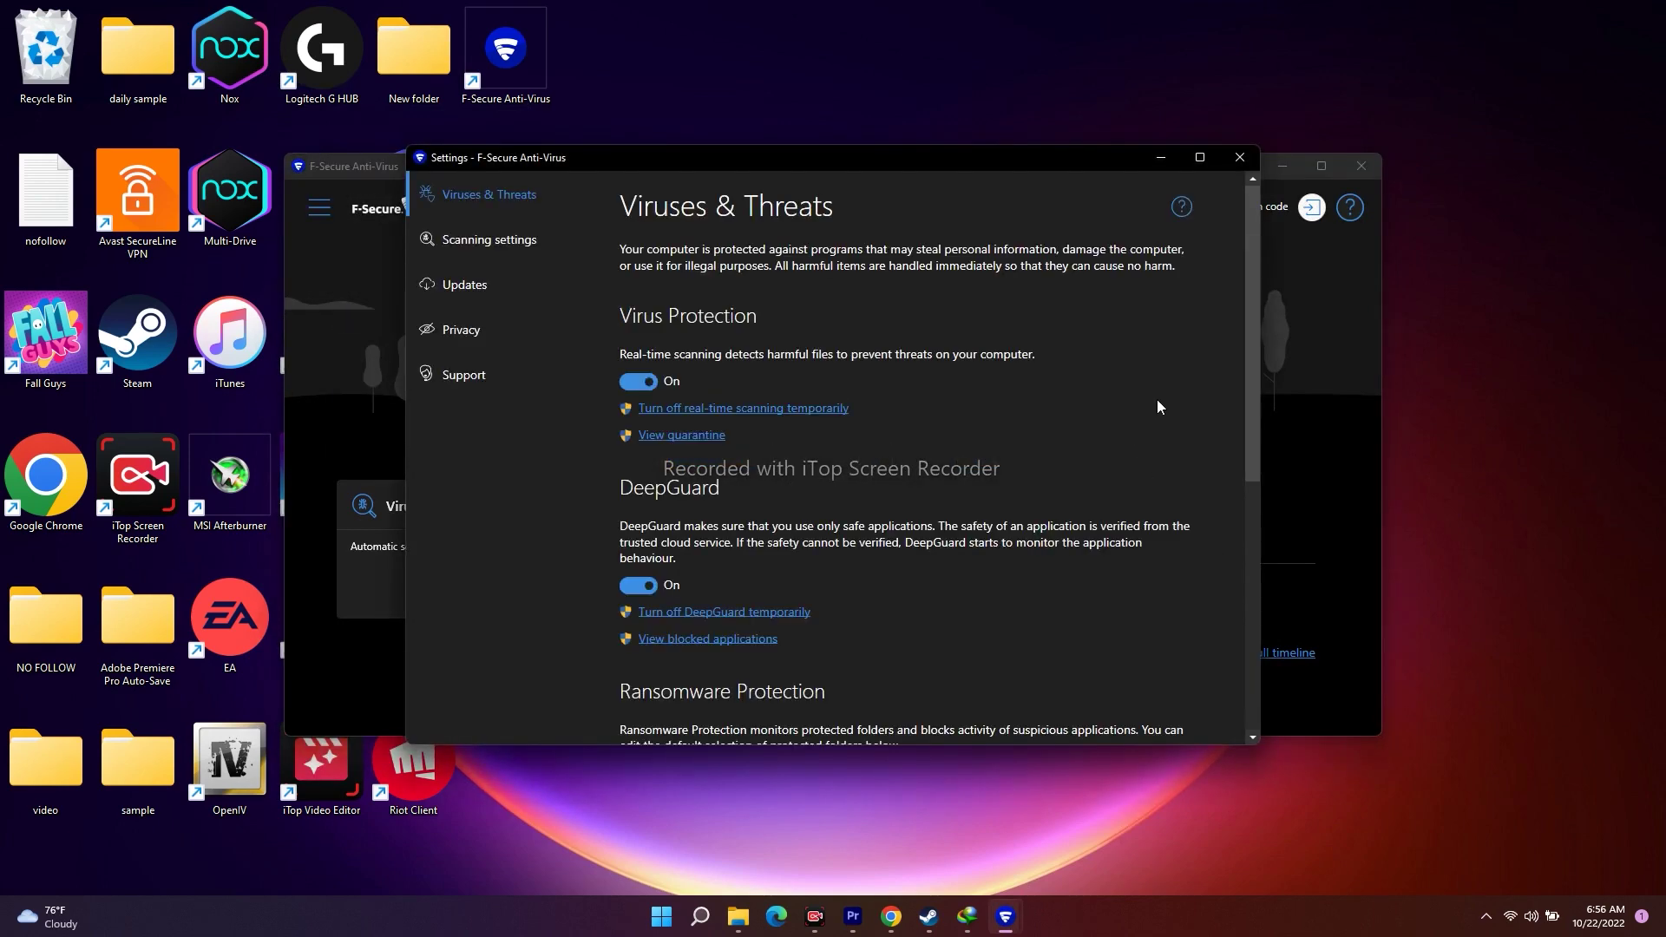
pyautogui.scroll(-1, 1006, 399)
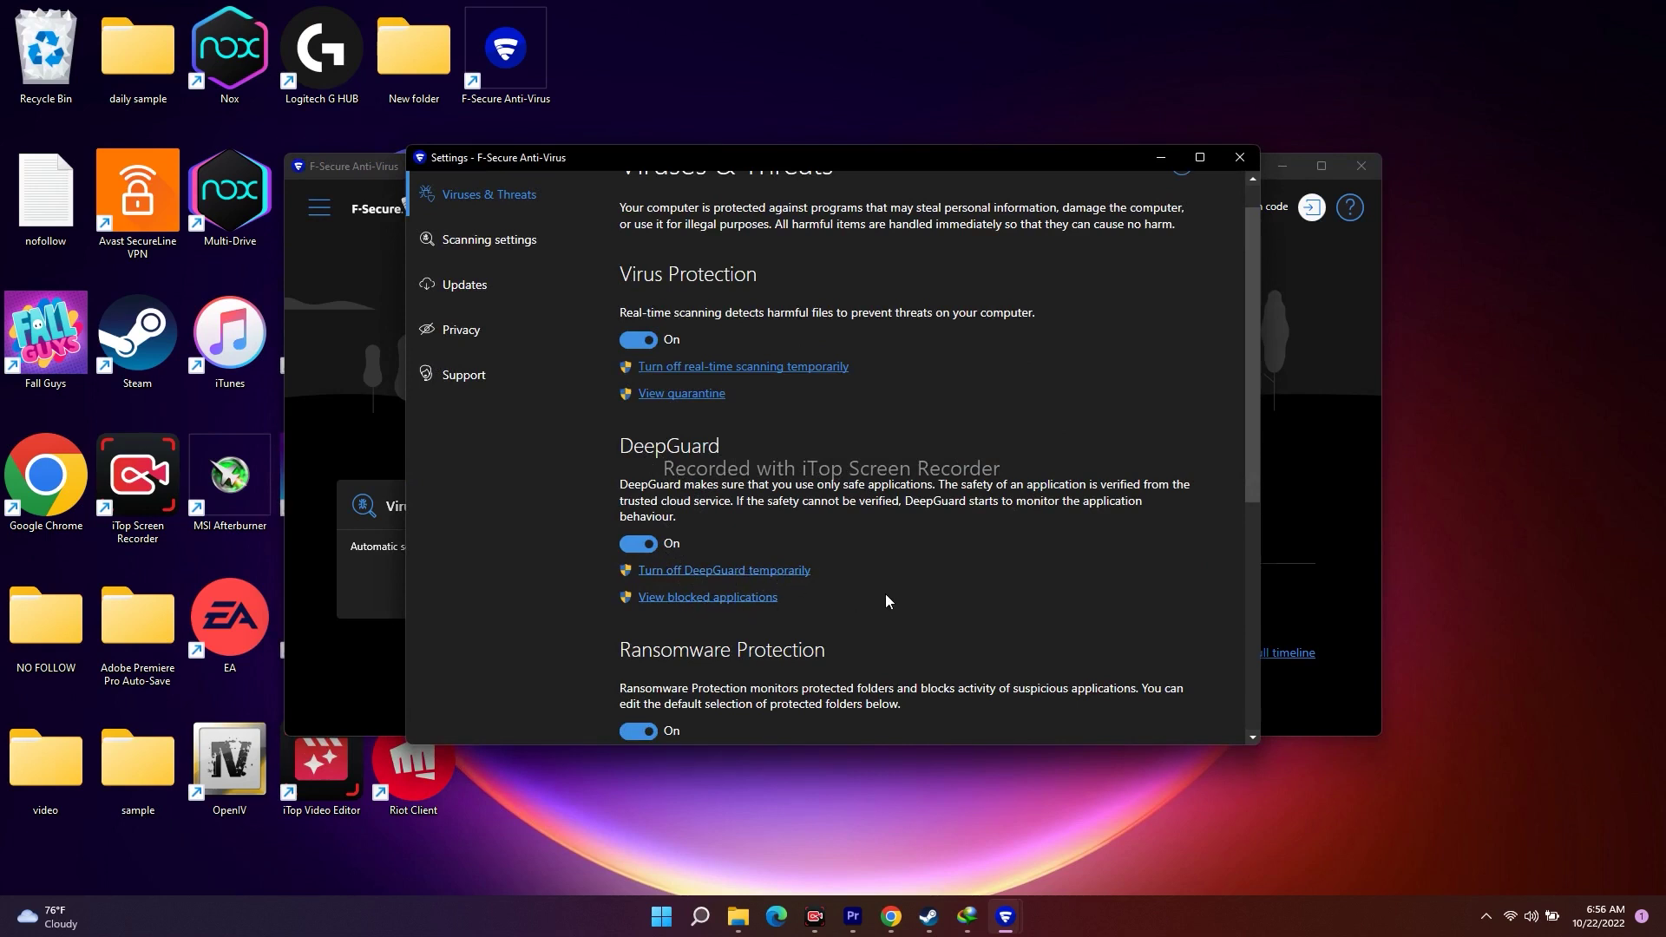
pyautogui.click(761, 598)
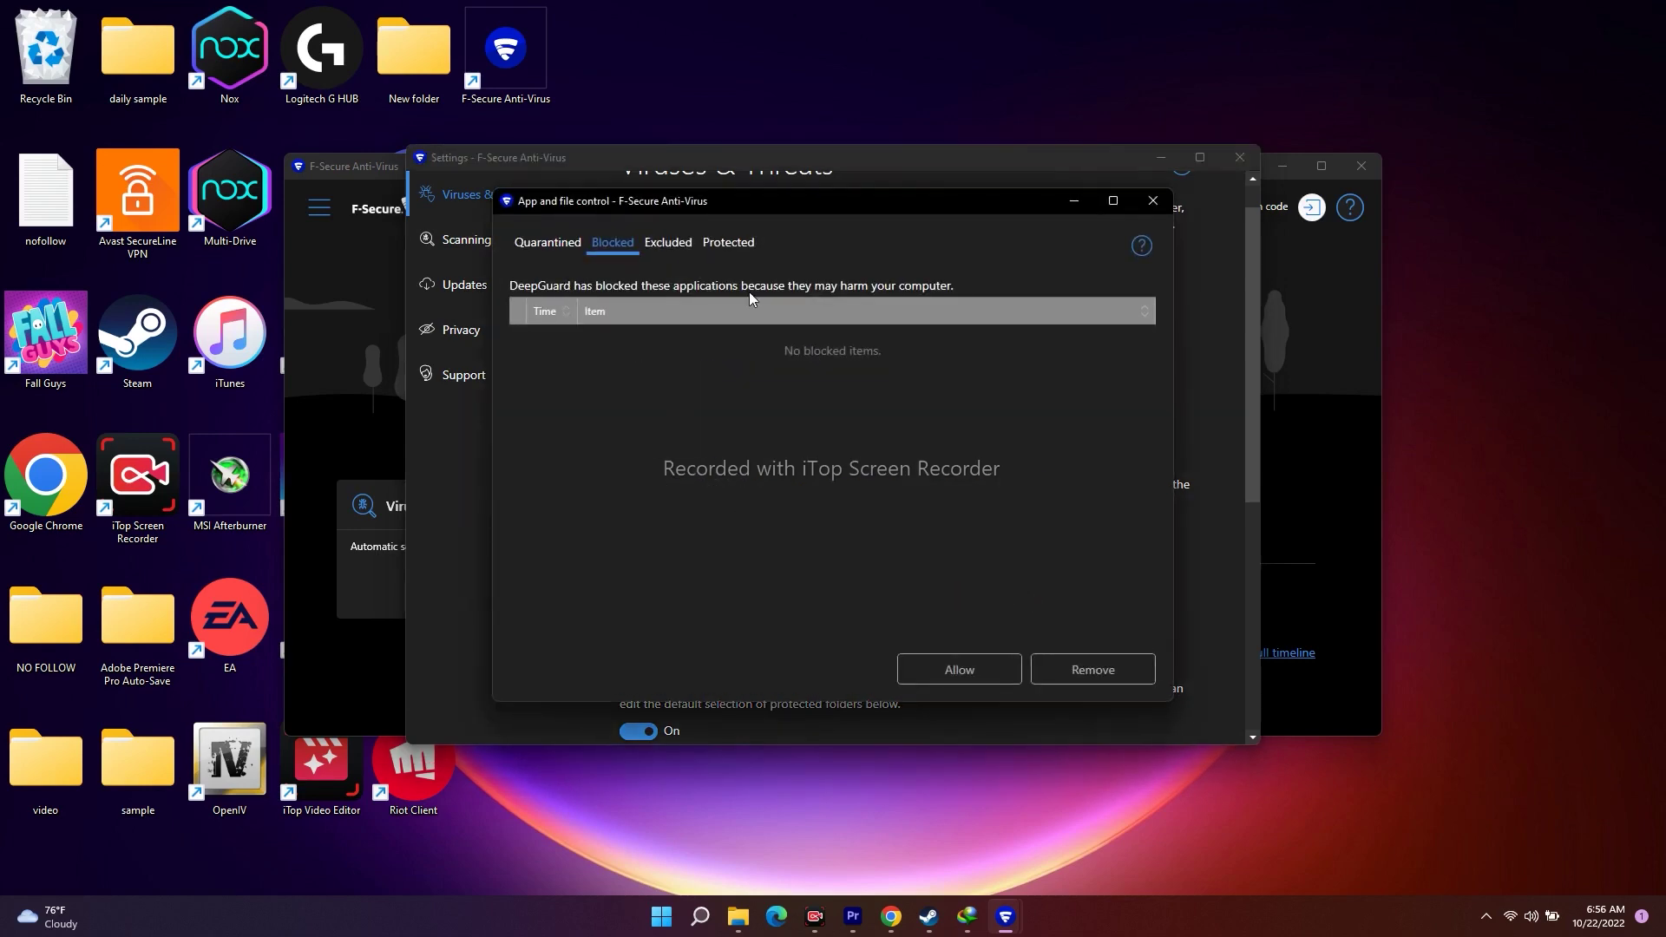
pyautogui.click(660, 243)
pyautogui.click(619, 248)
pyautogui.click(665, 243)
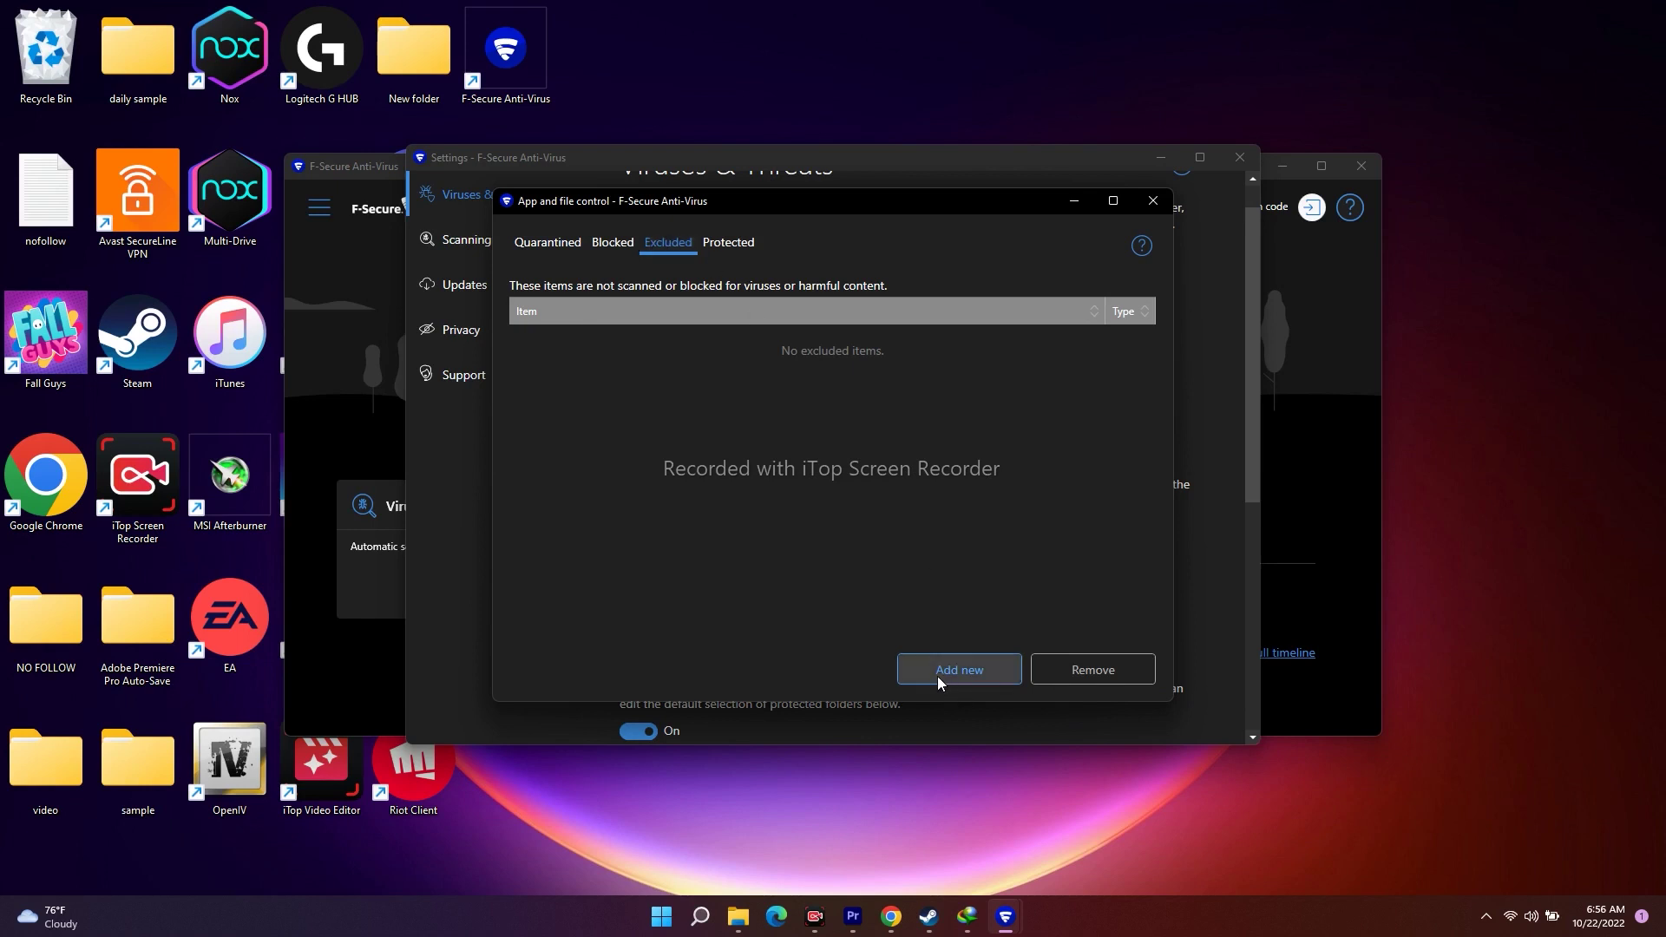
pyautogui.click(603, 242)
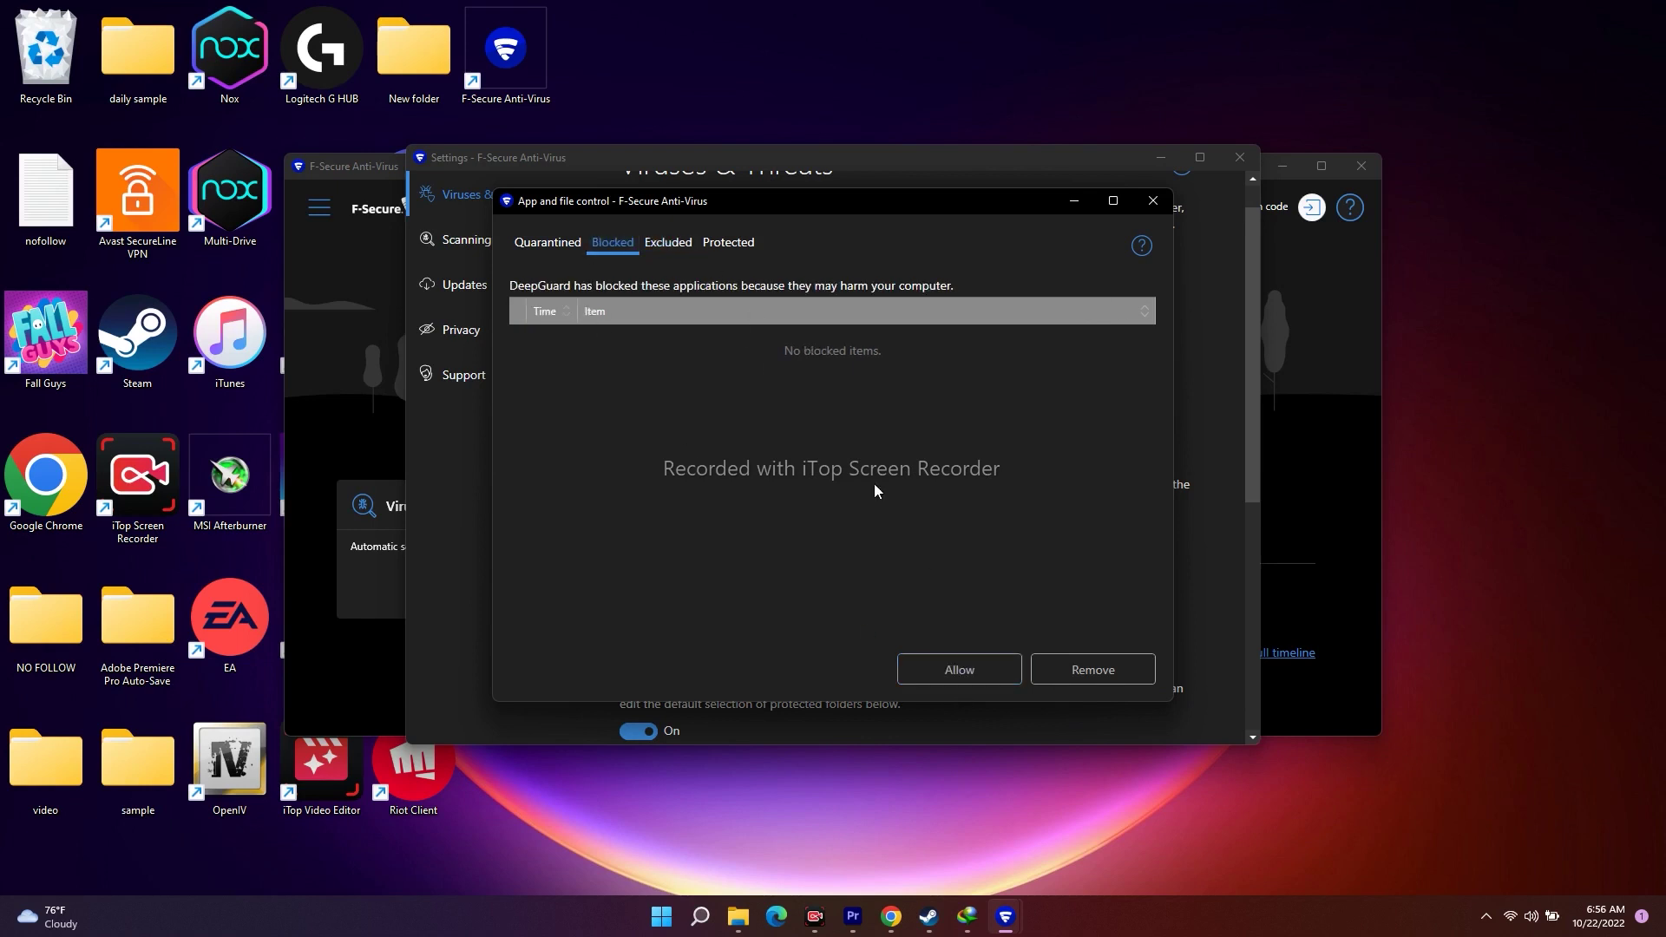
pyautogui.click(670, 248)
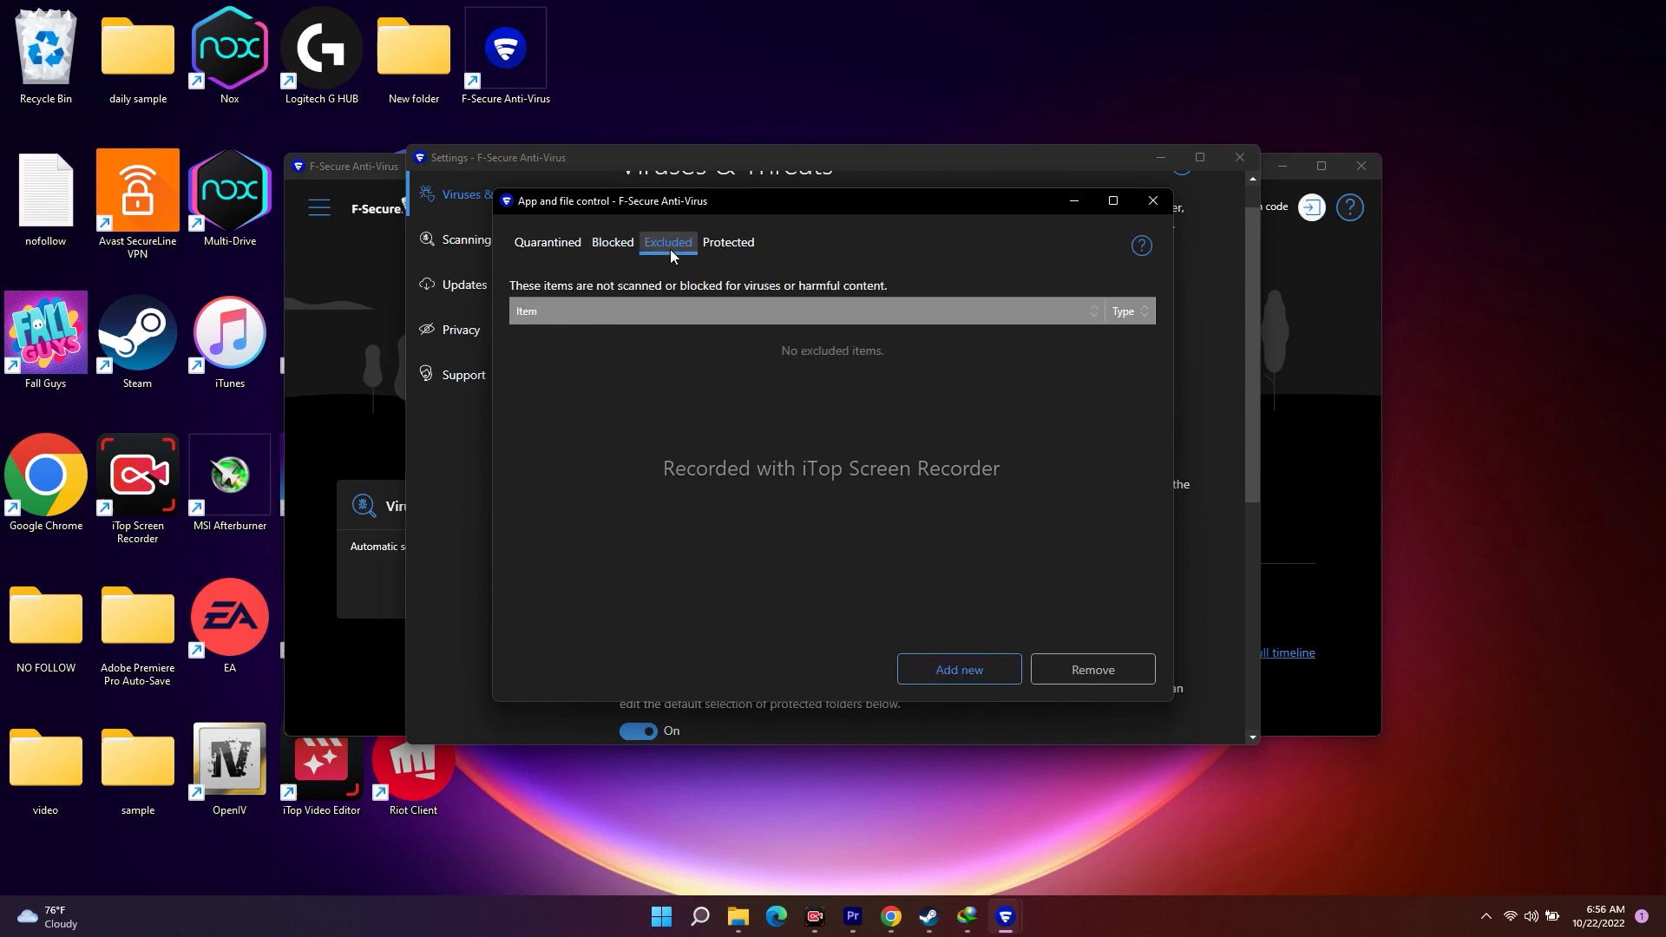
pyautogui.click(964, 674)
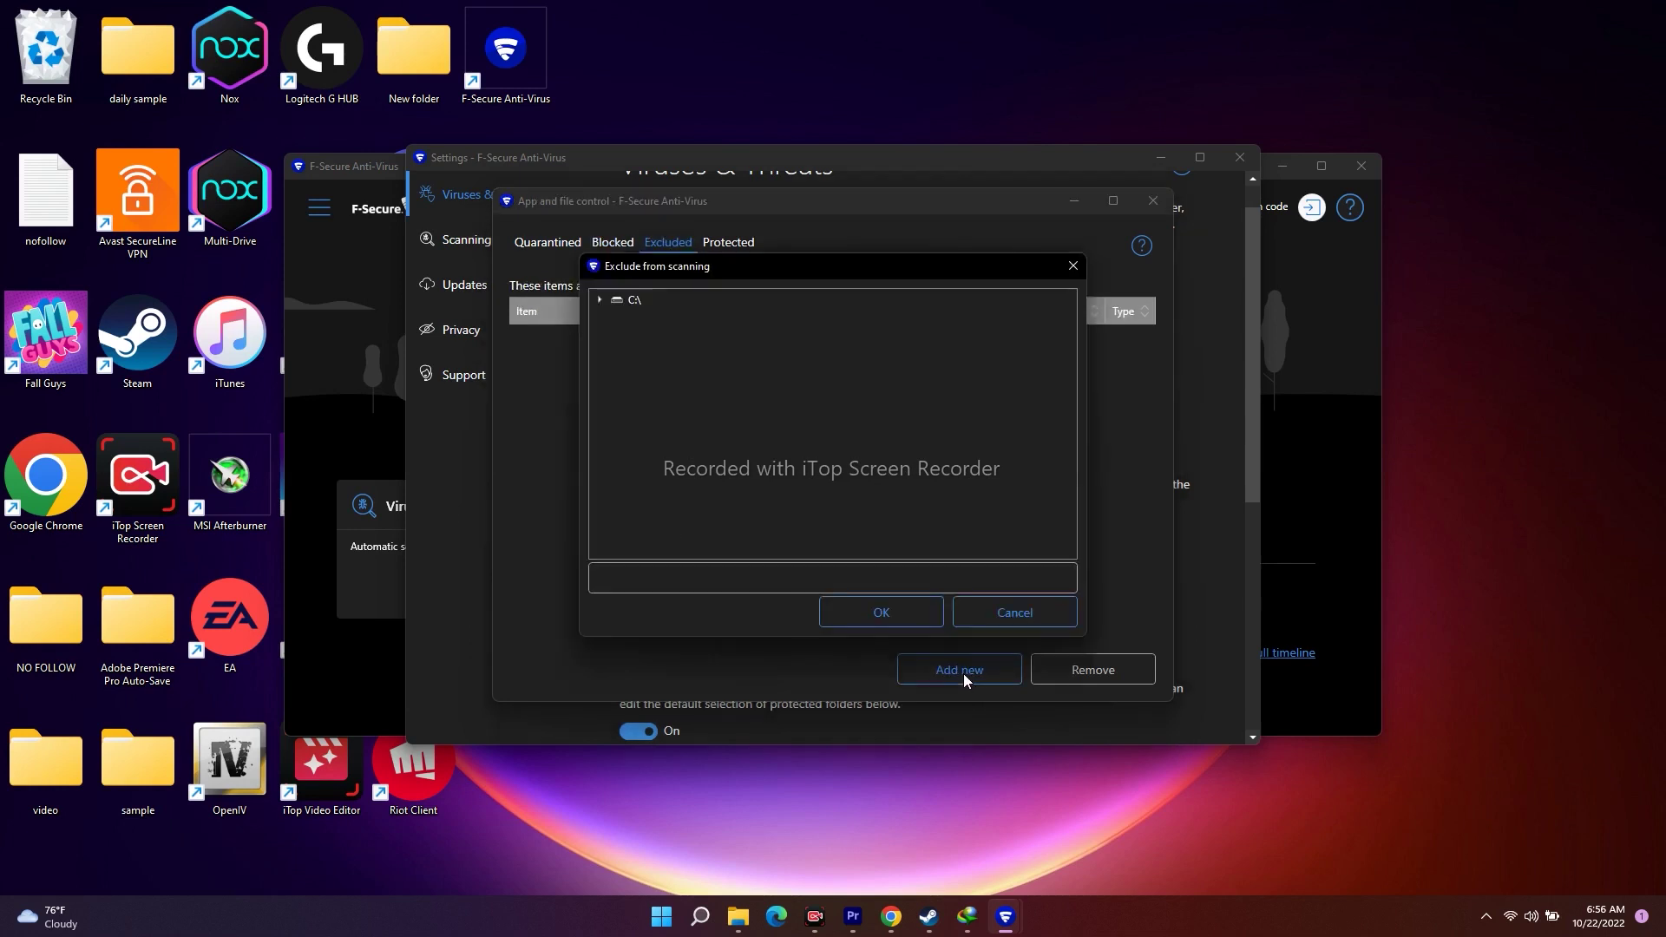
pyautogui.click(861, 620)
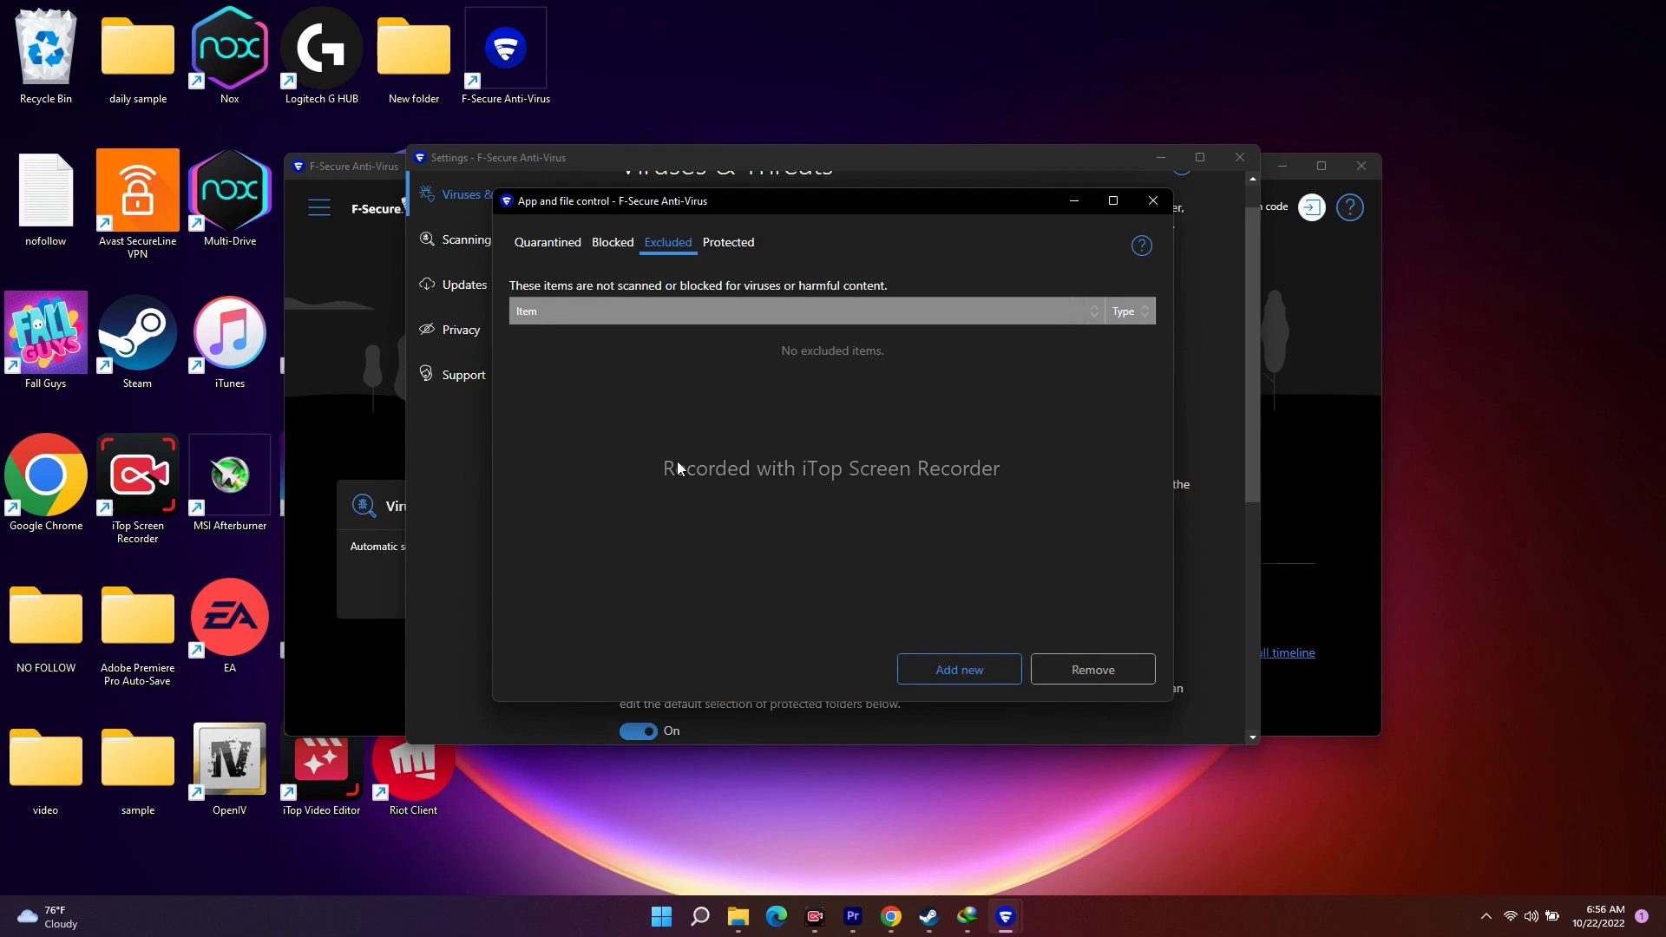
pyautogui.click(941, 668)
pyautogui.click(877, 607)
pyautogui.click(1157, 202)
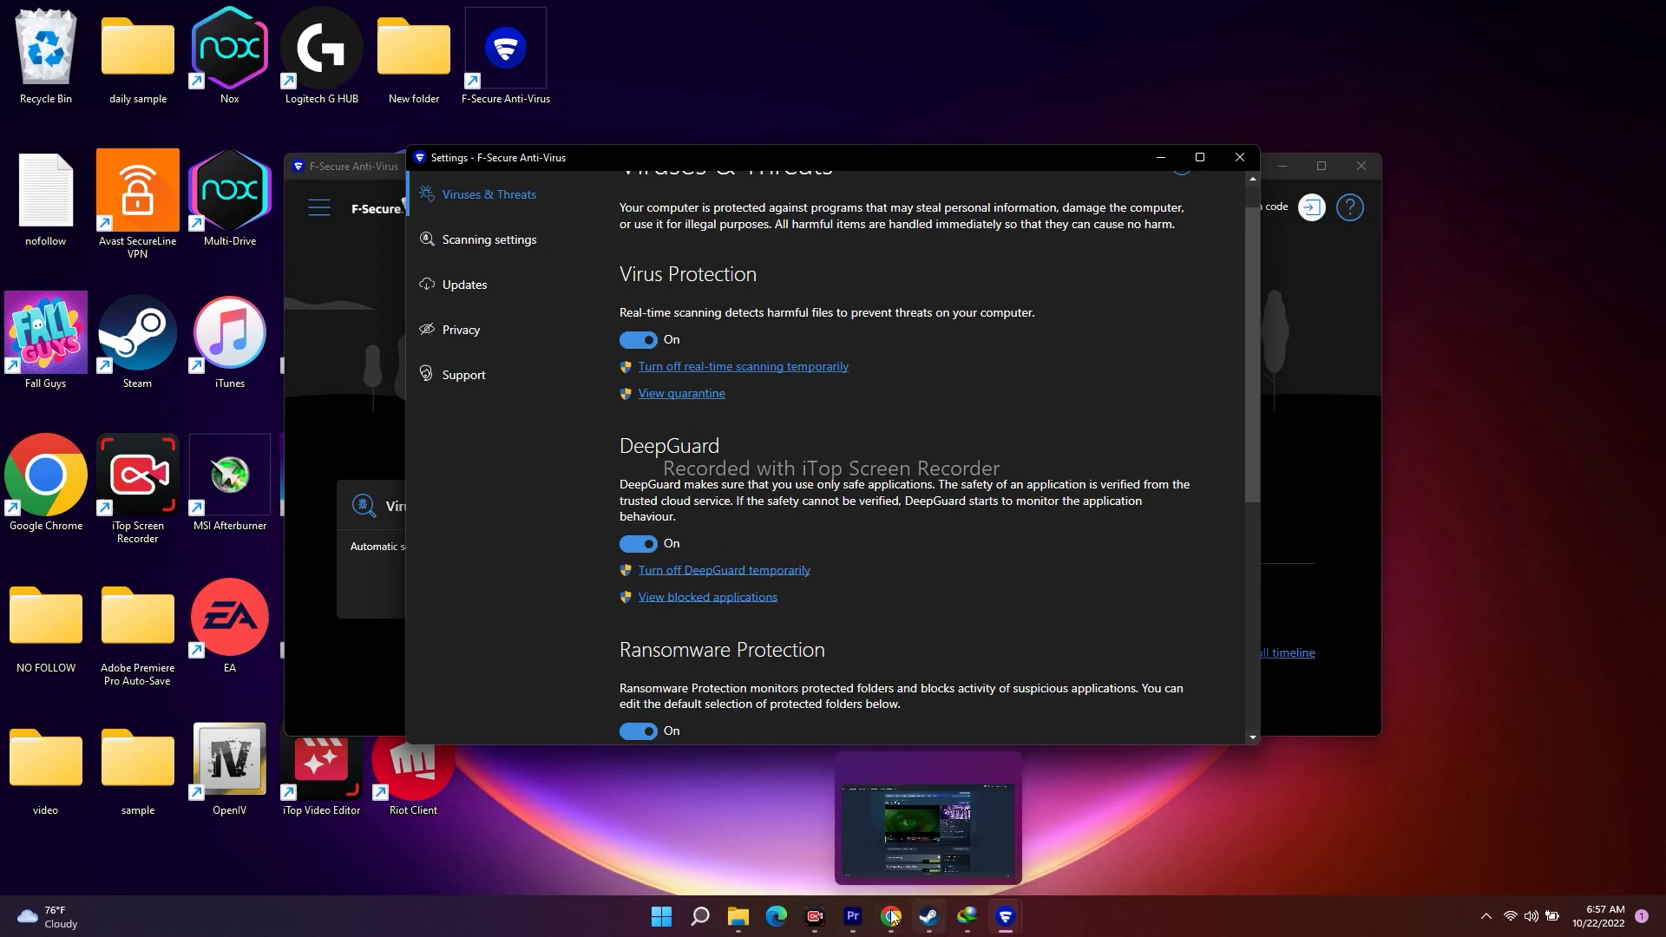
# Temporarily turn off DeepGuard for 1 hour instead of 30 minutes.
pyautogui.click(1224, 842)
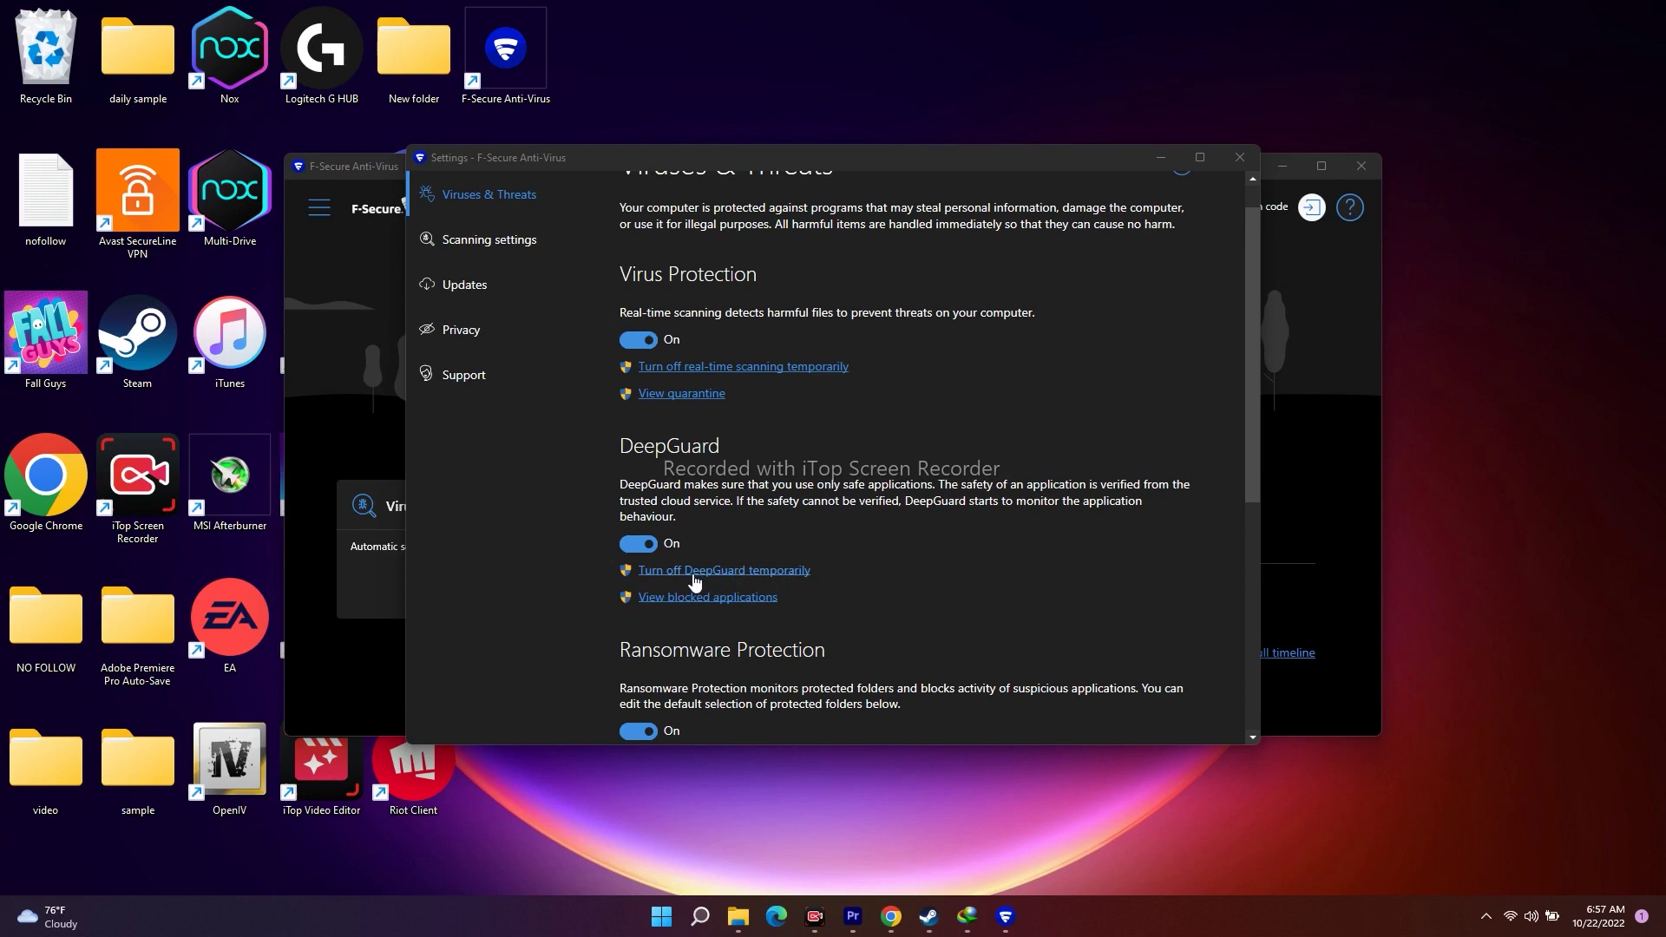
pyautogui.click(868, 582)
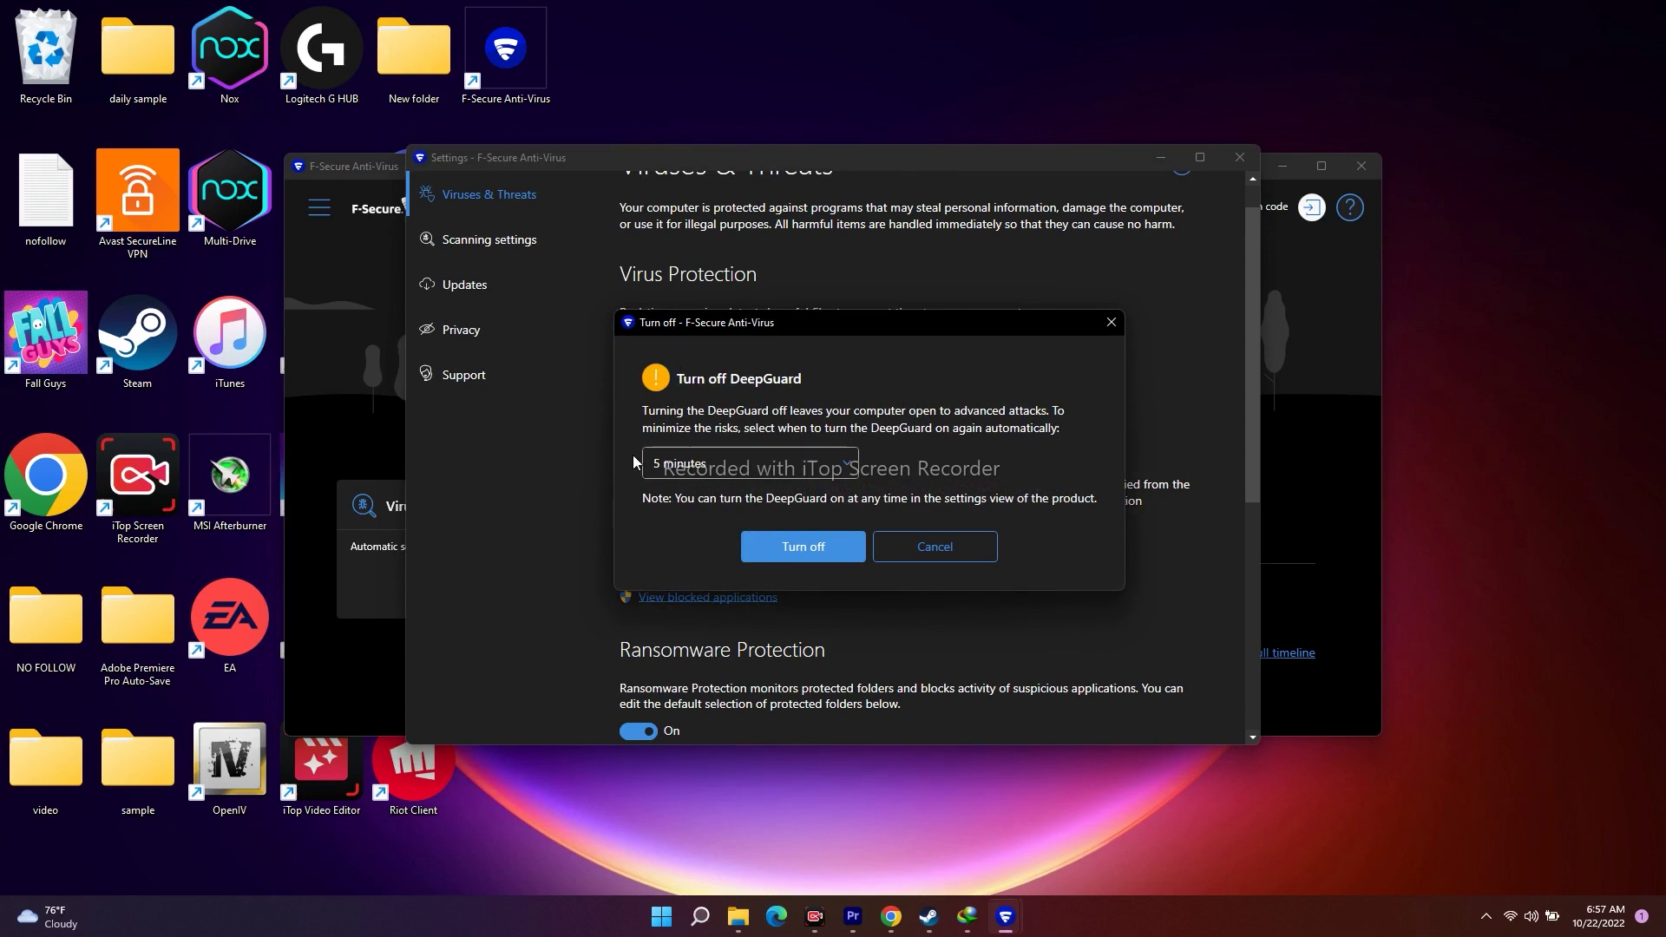
pyautogui.click(682, 464)
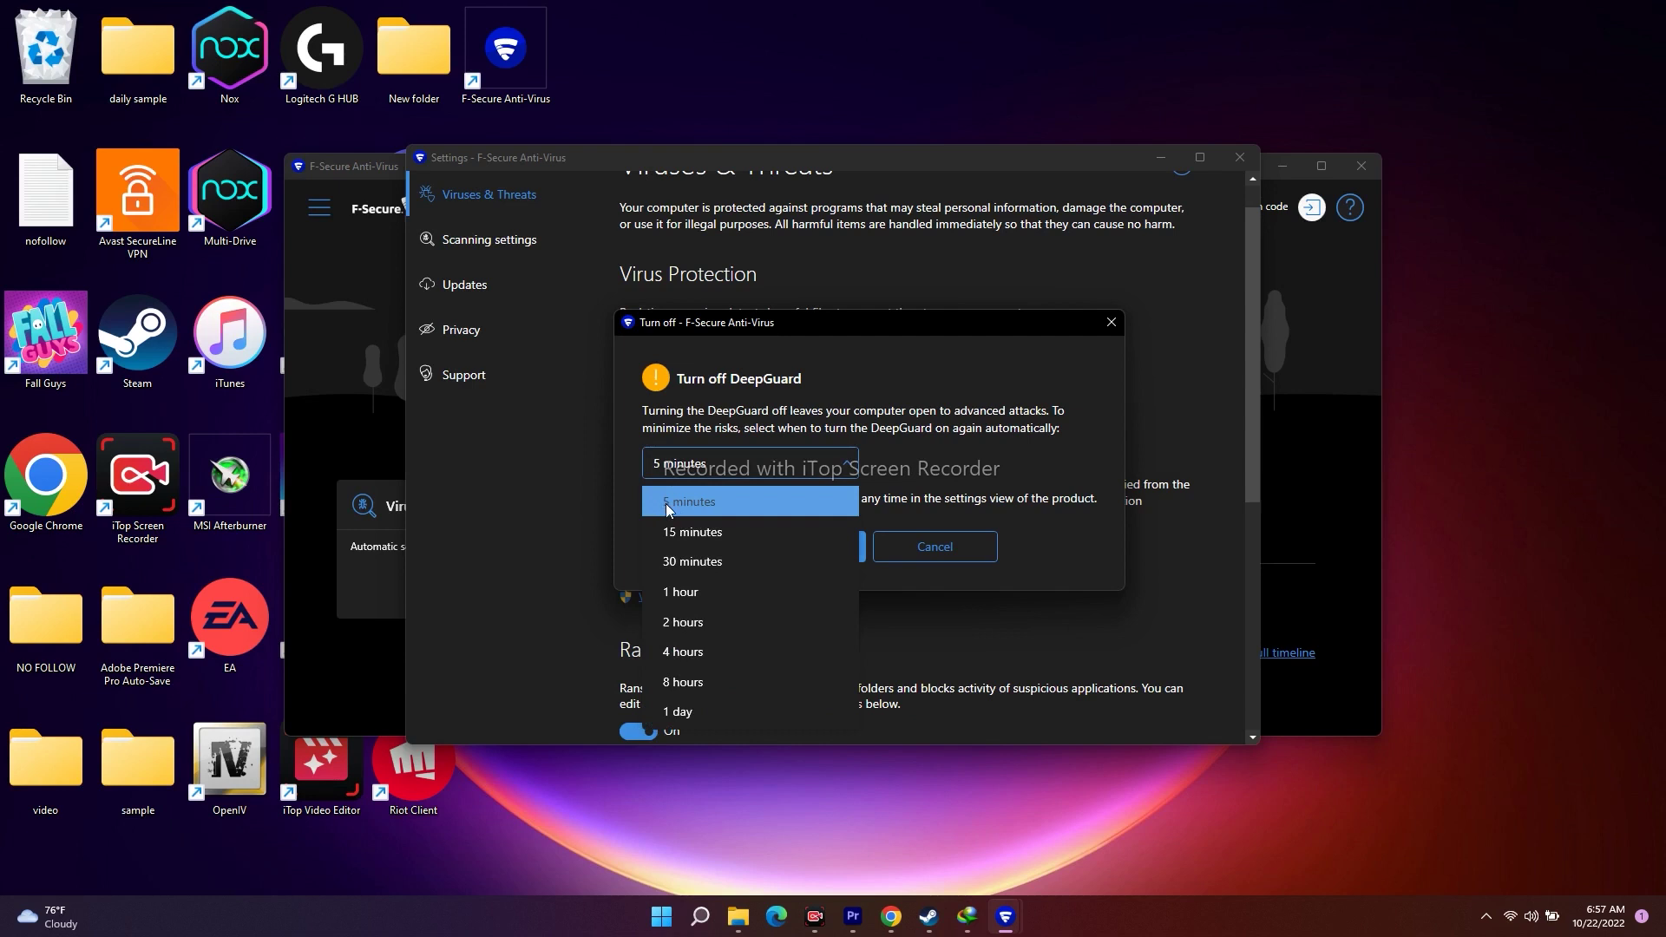
pyautogui.click(691, 564)
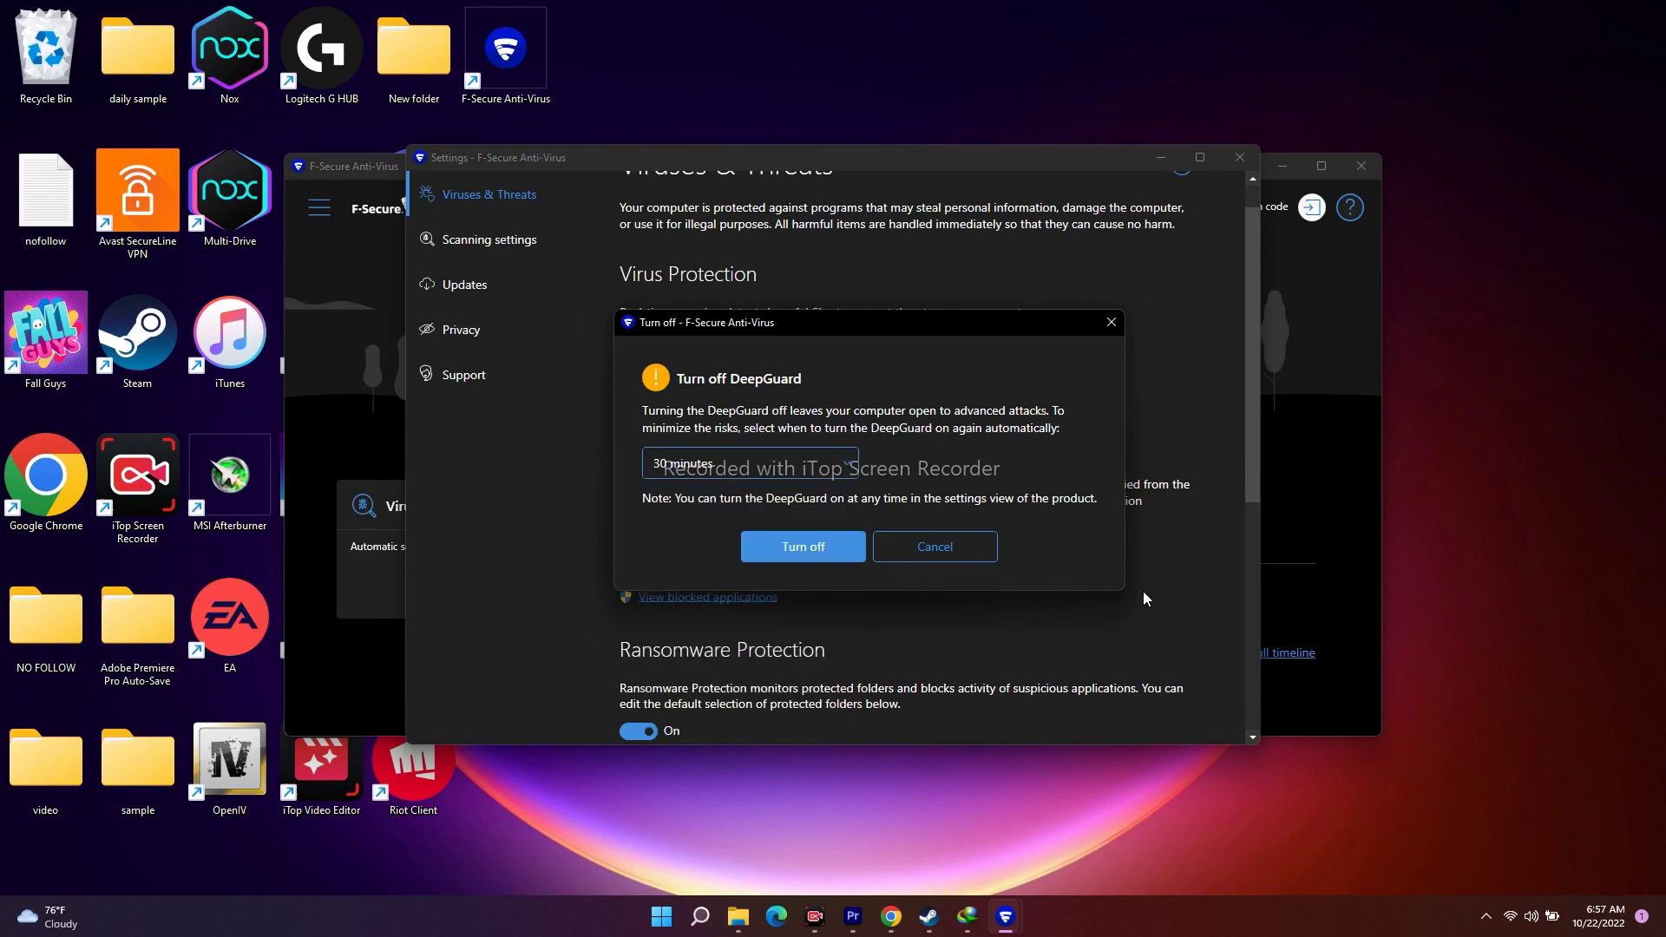
pyautogui.click(728, 464)
pyautogui.click(681, 599)
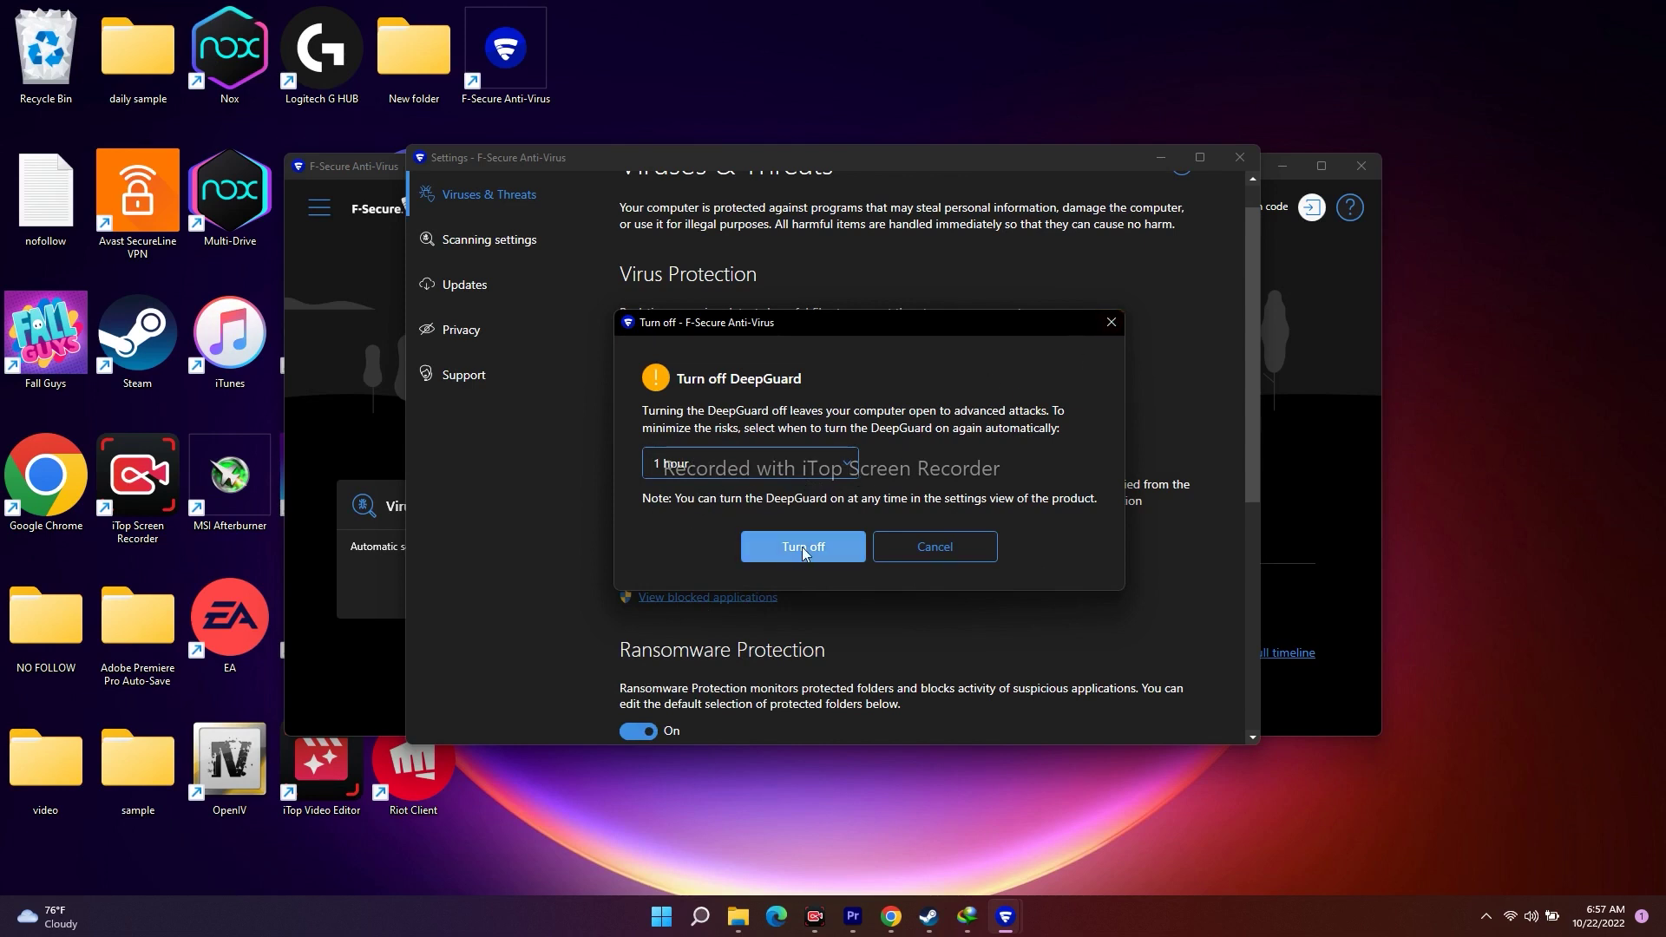
pyautogui.click(1111, 323)
# Close both F-Secure windows and show Steam's Library home listing Forza Horizon 5.
pyautogui.click(1241, 159)
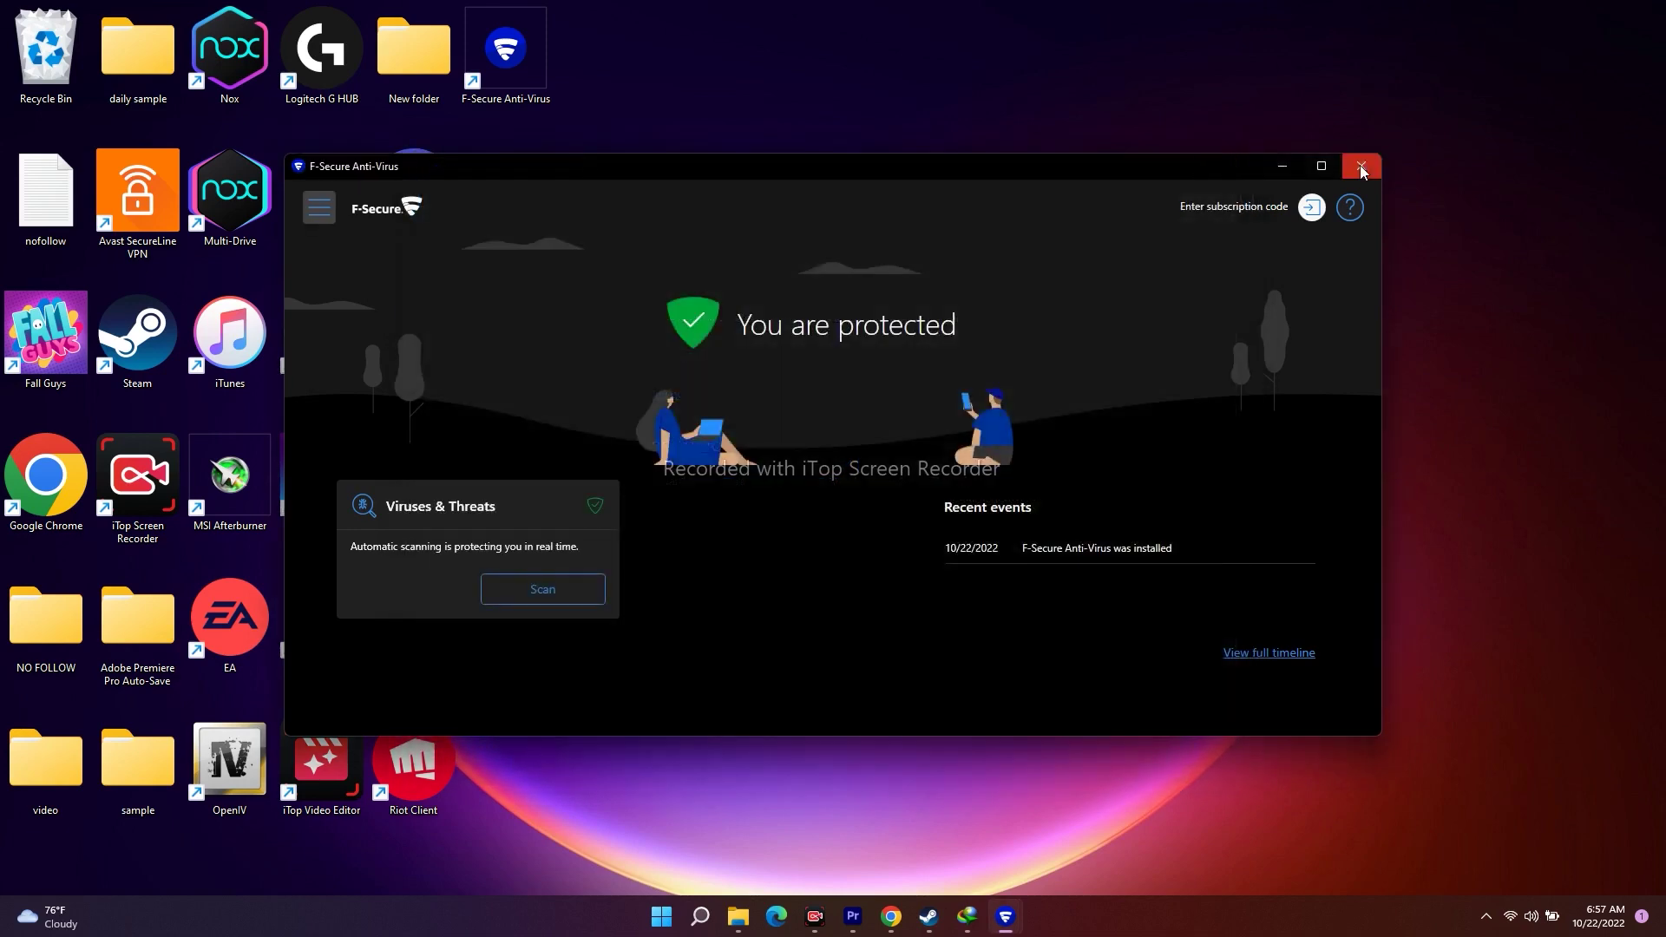
pyautogui.click(1361, 165)
pyautogui.click(949, 917)
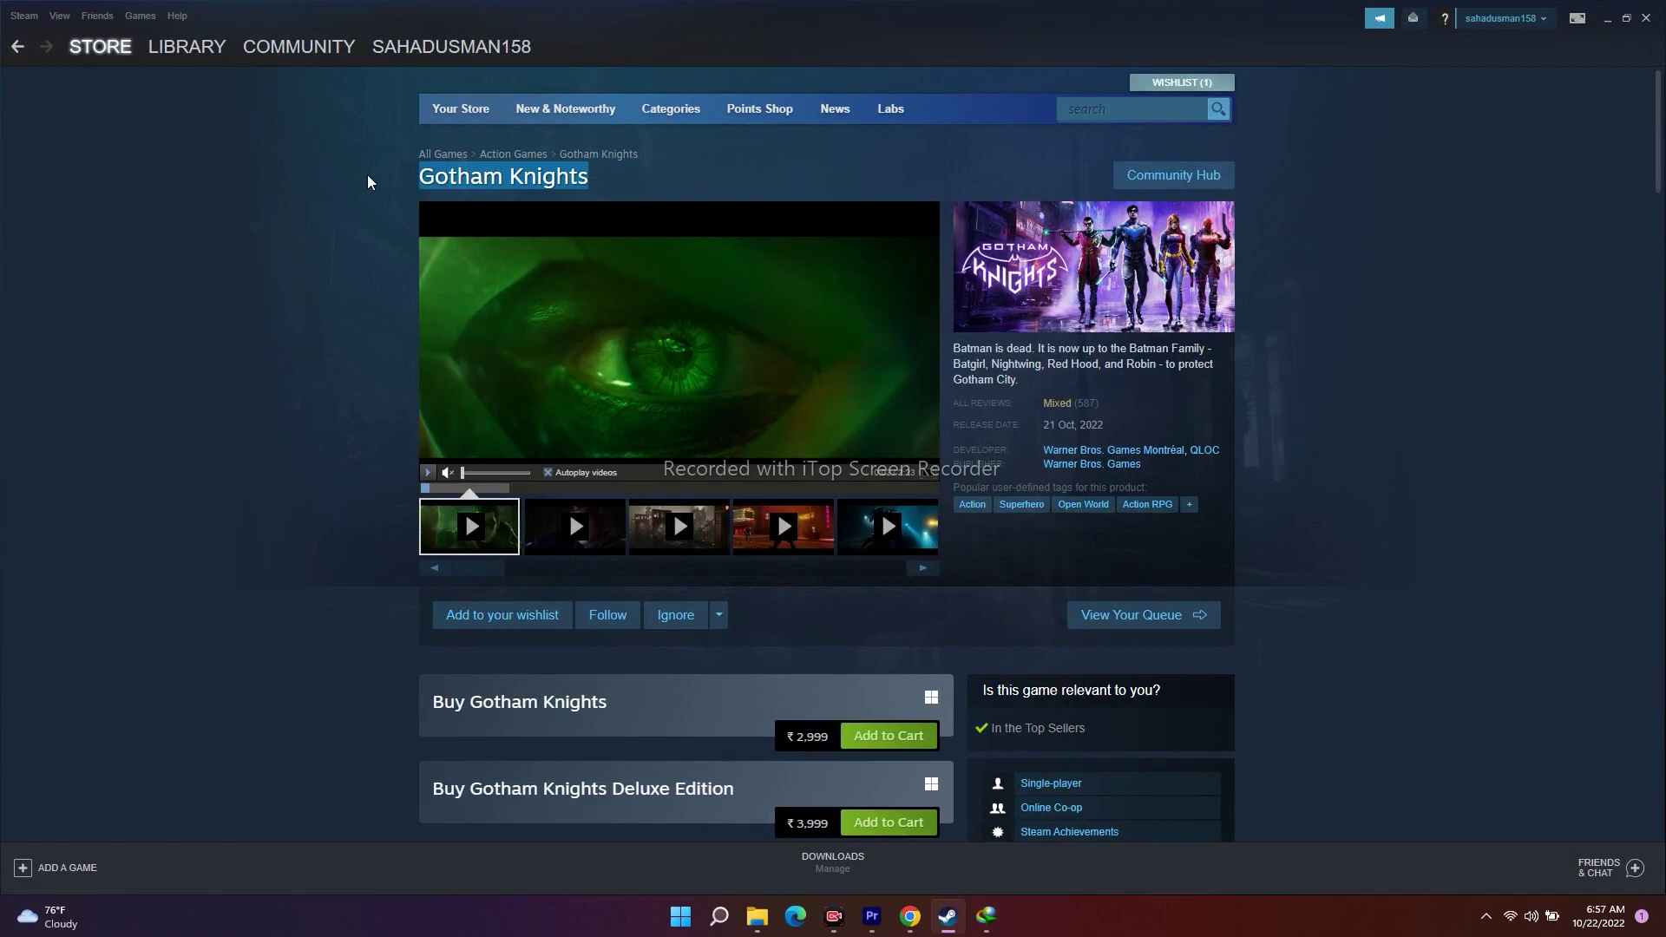
pyautogui.click(1608, 18)
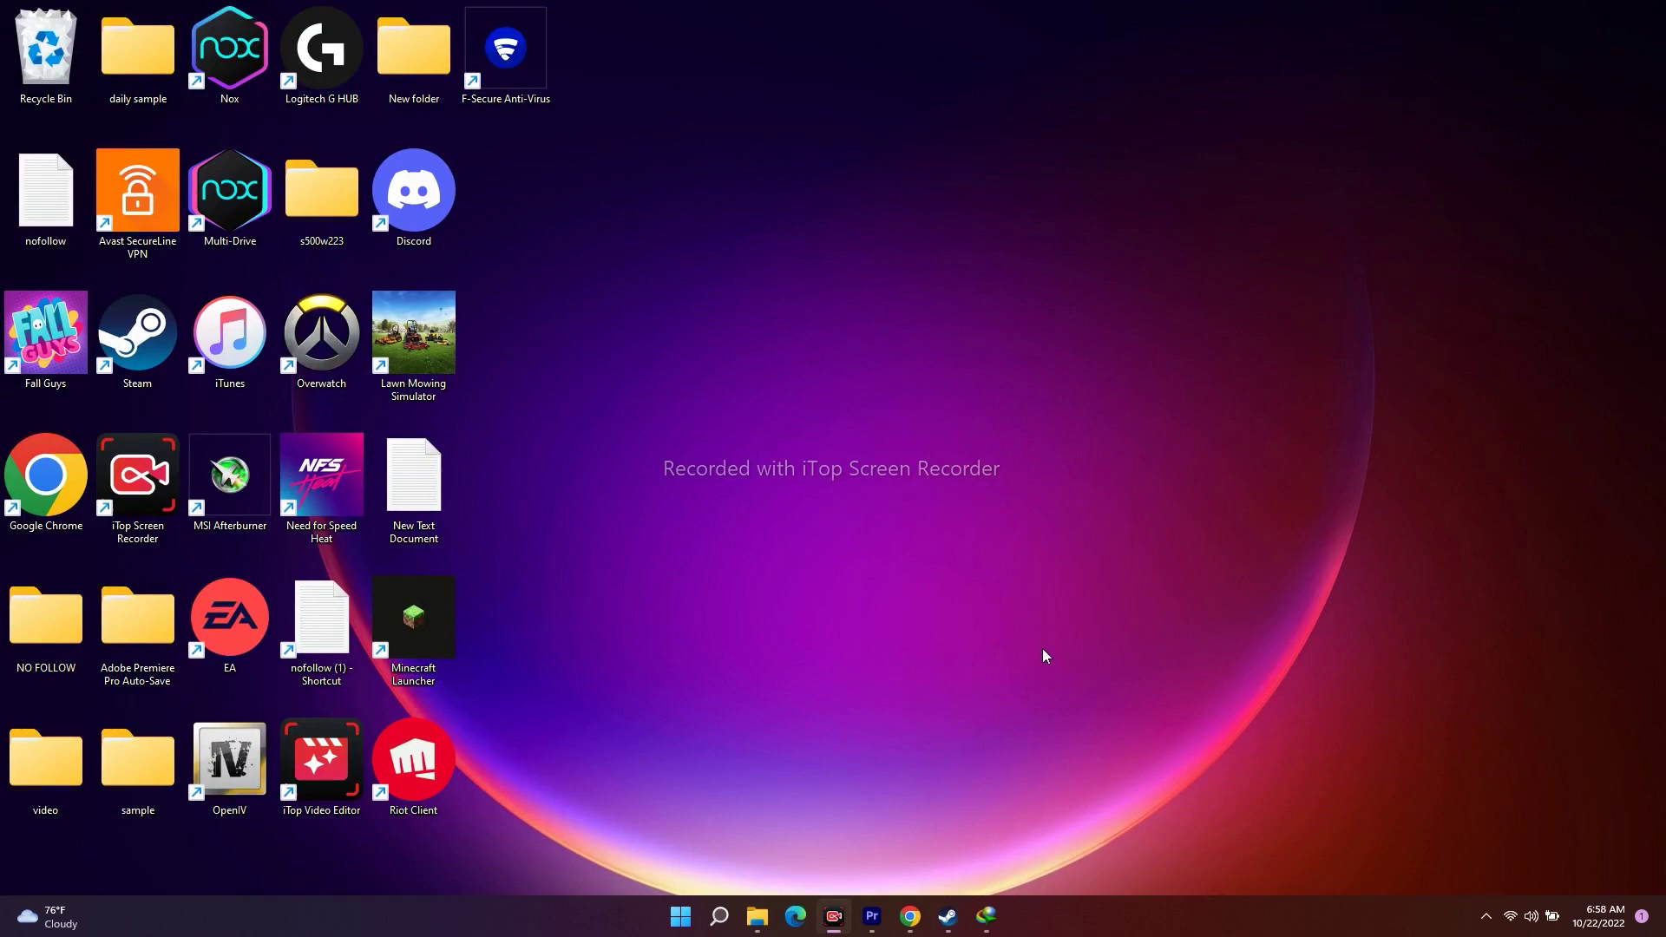
pyautogui.click(948, 916)
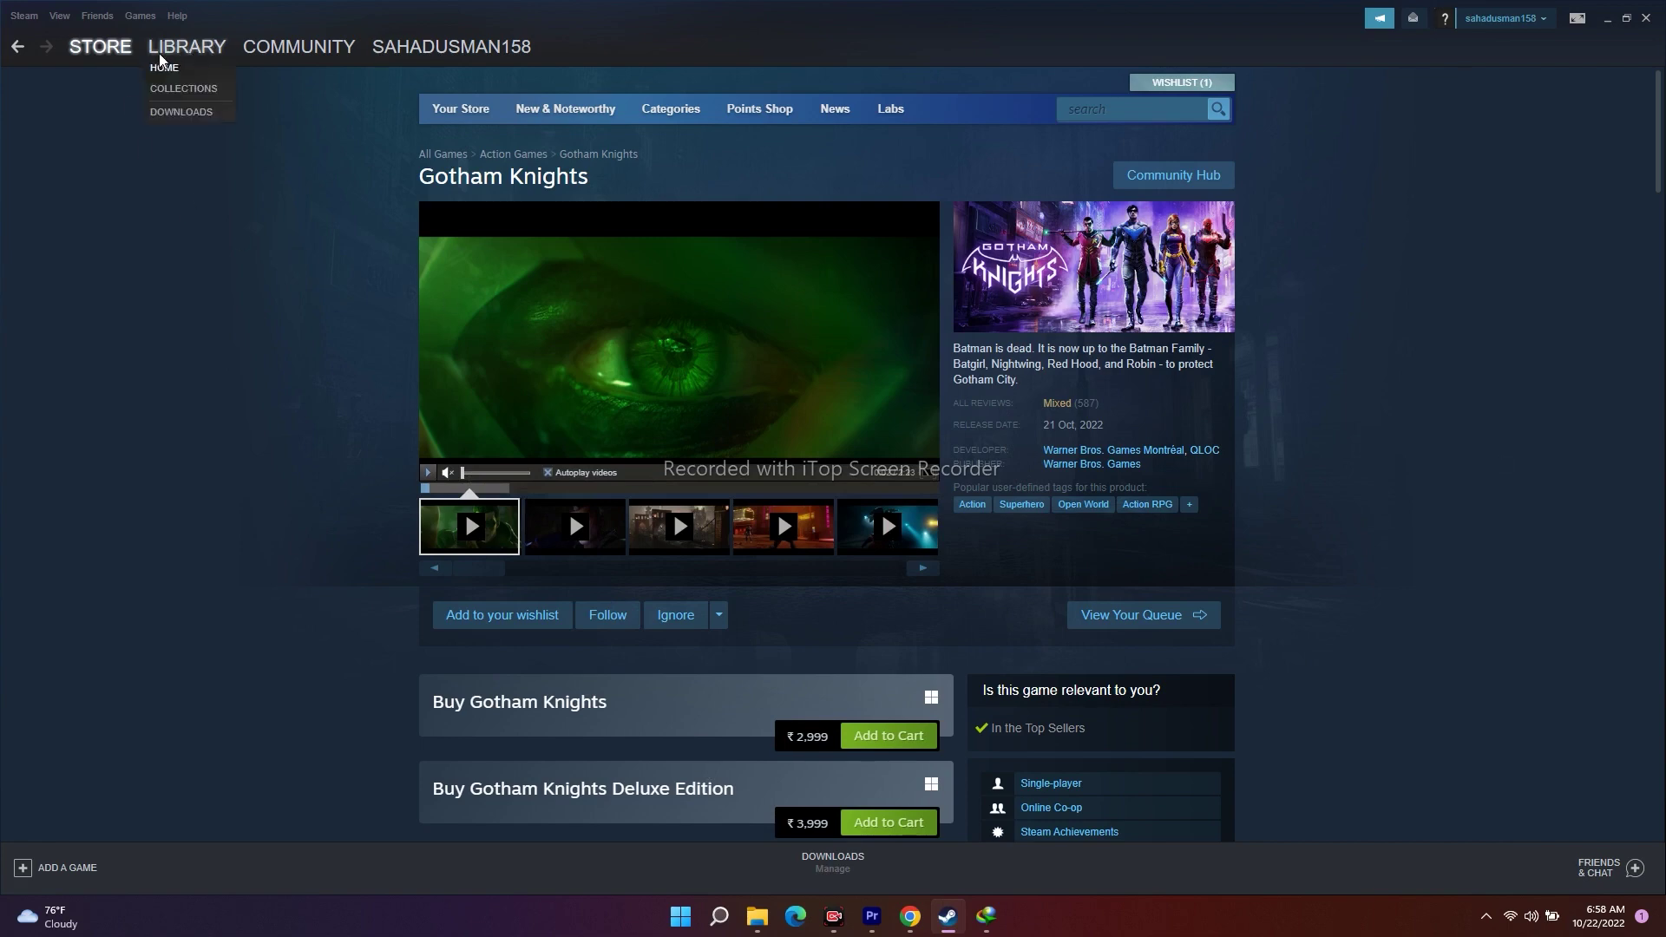
pyautogui.click(186, 46)
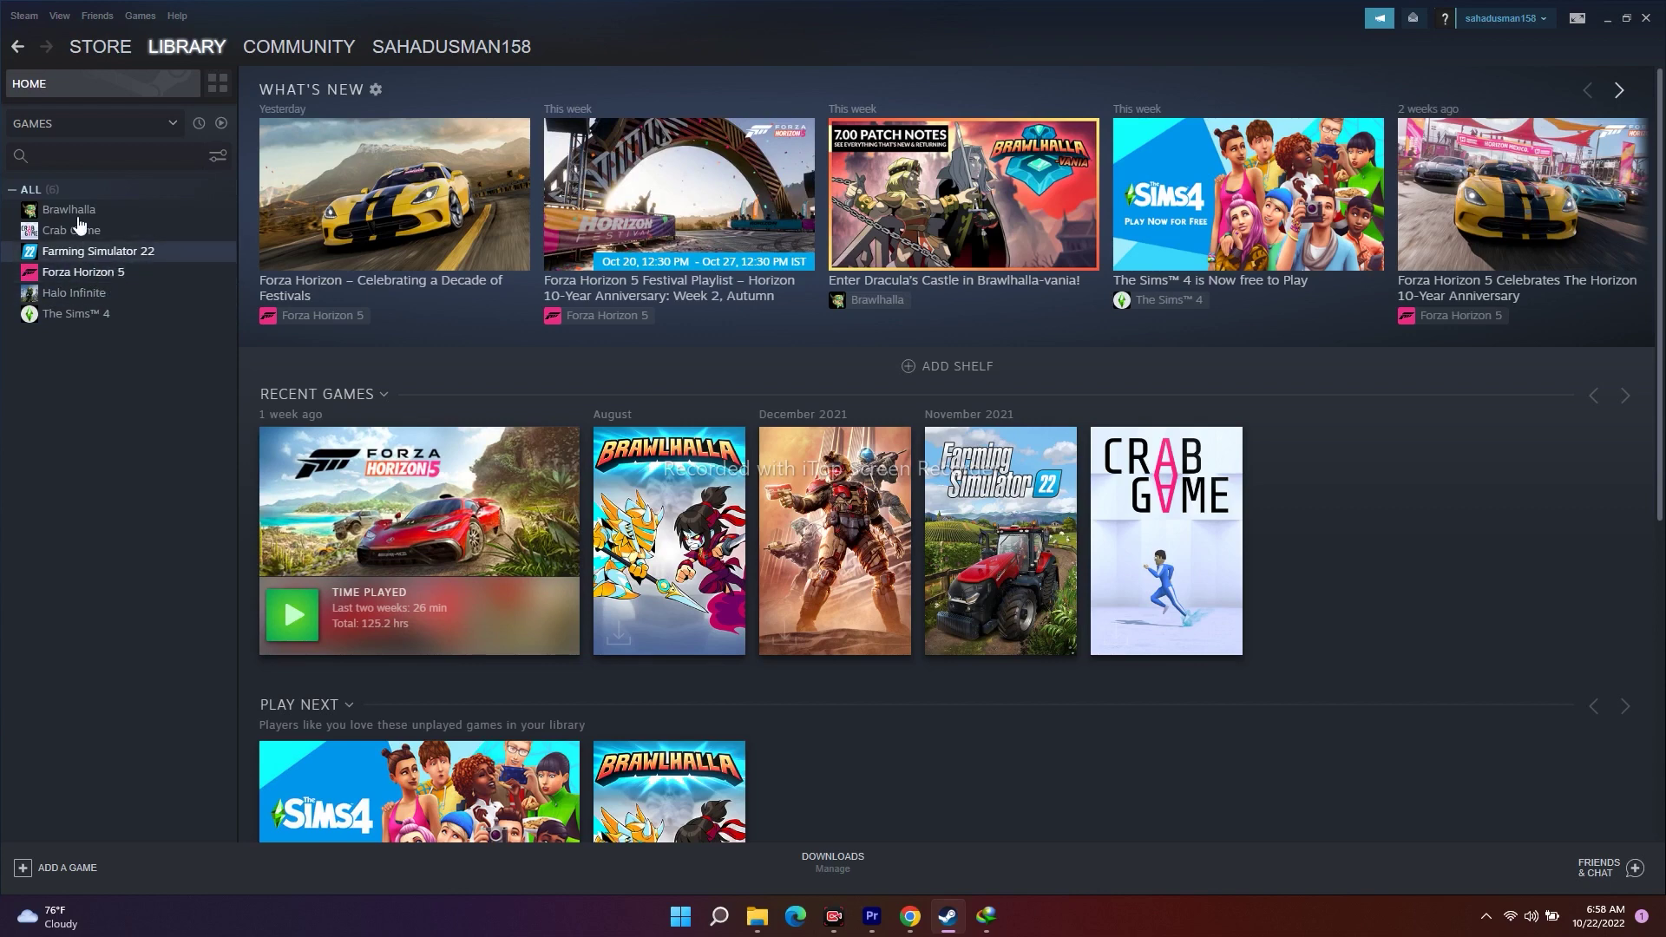
# Verify integrity of Forza Horizon 5's game files from its Local Files properties.
pyautogui.rightClick(127, 272)
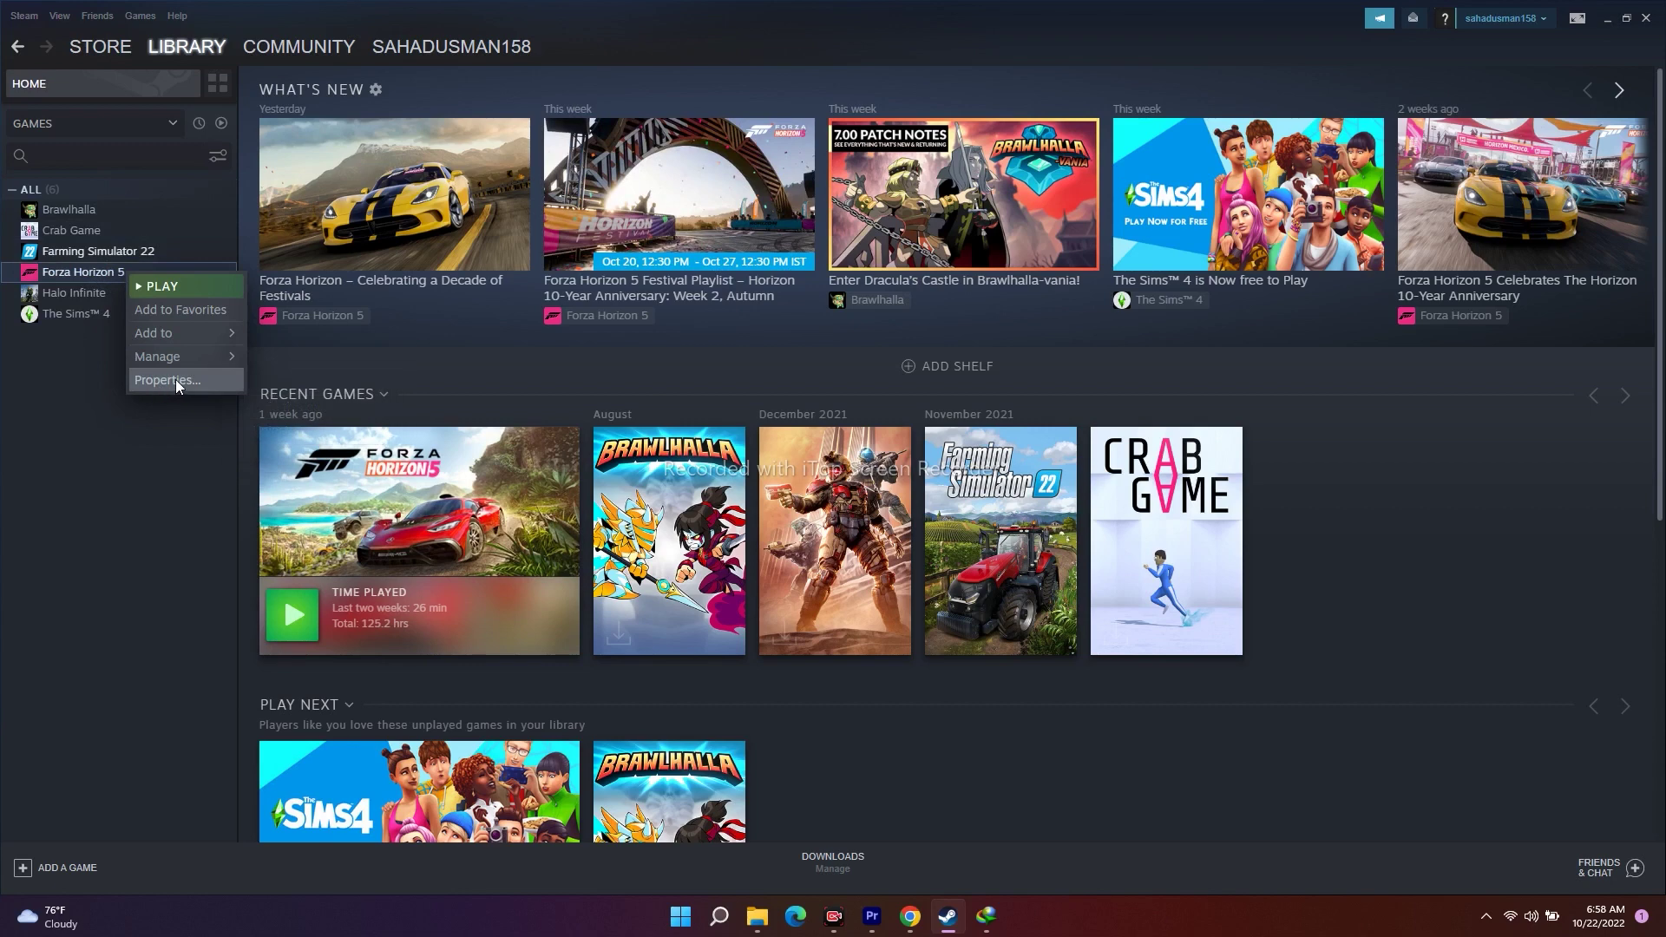
pyautogui.click(167, 380)
pyautogui.click(535, 338)
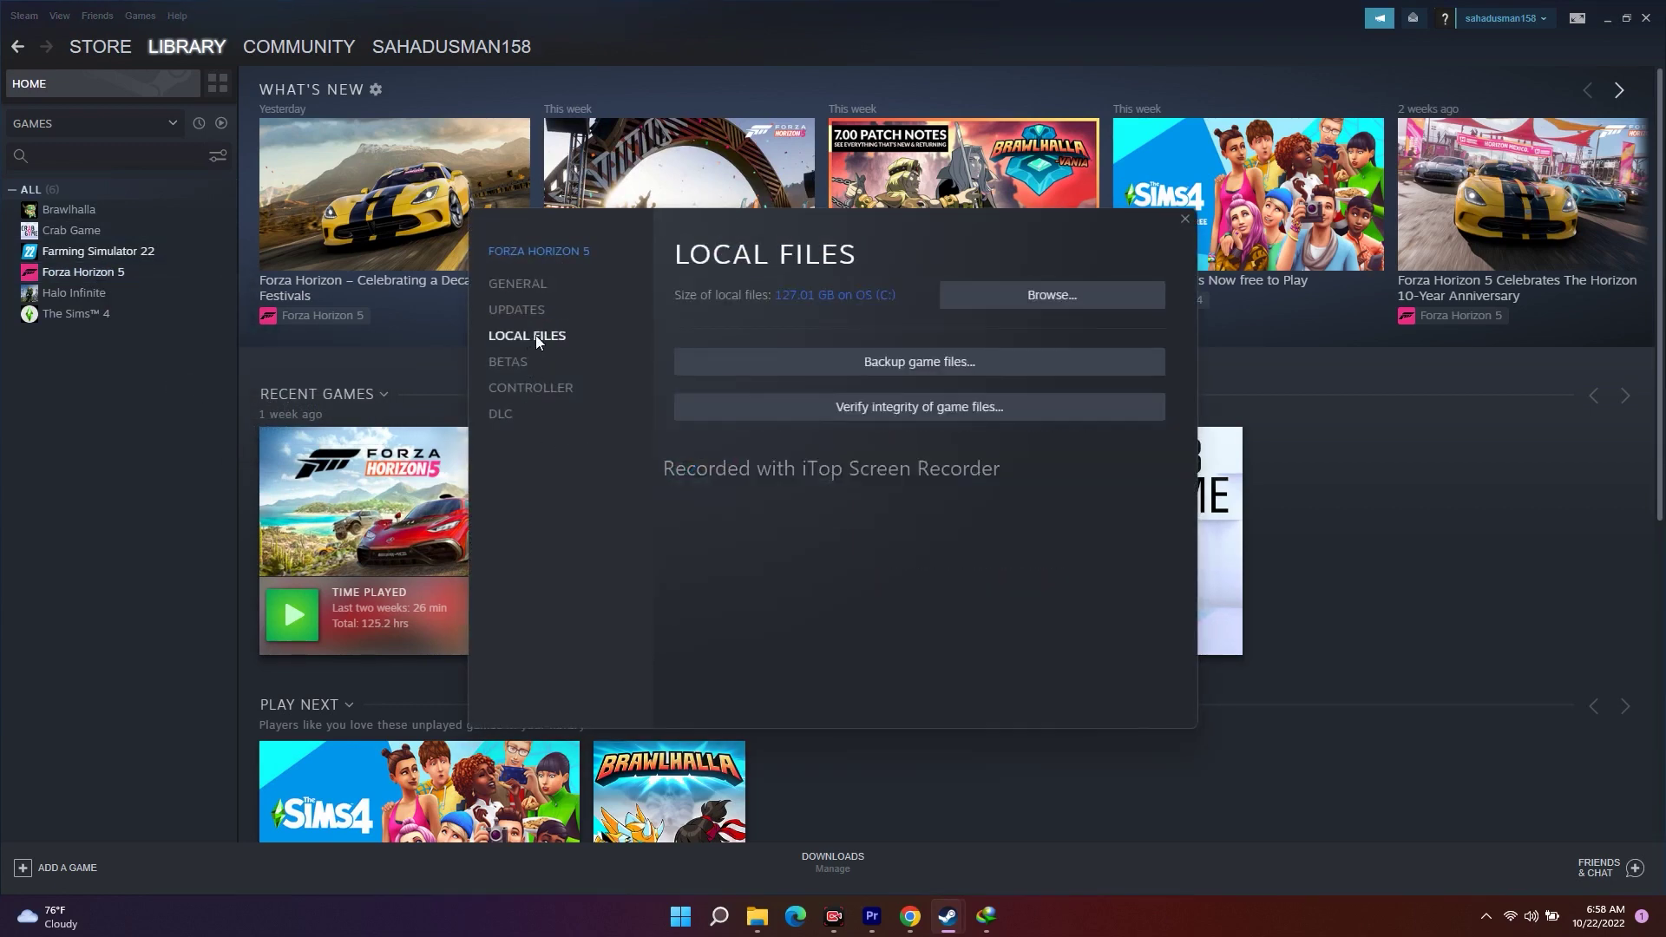
pyautogui.moveTo(866, 221); pyautogui.dragTo(437, 124)
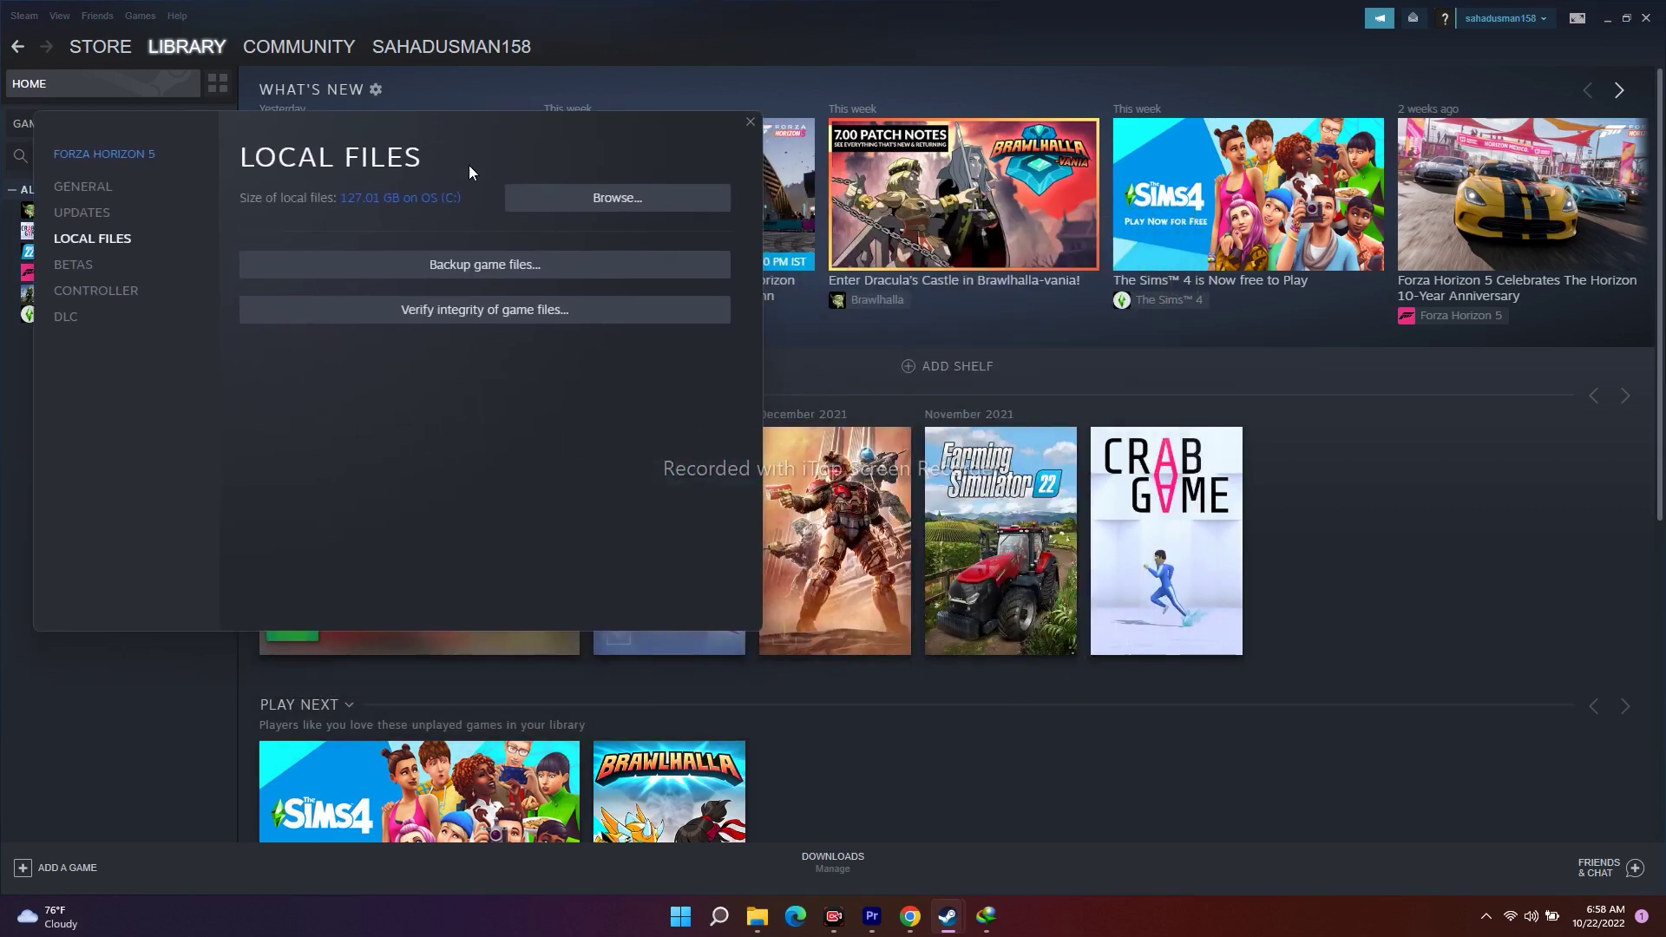
pyautogui.click(501, 313)
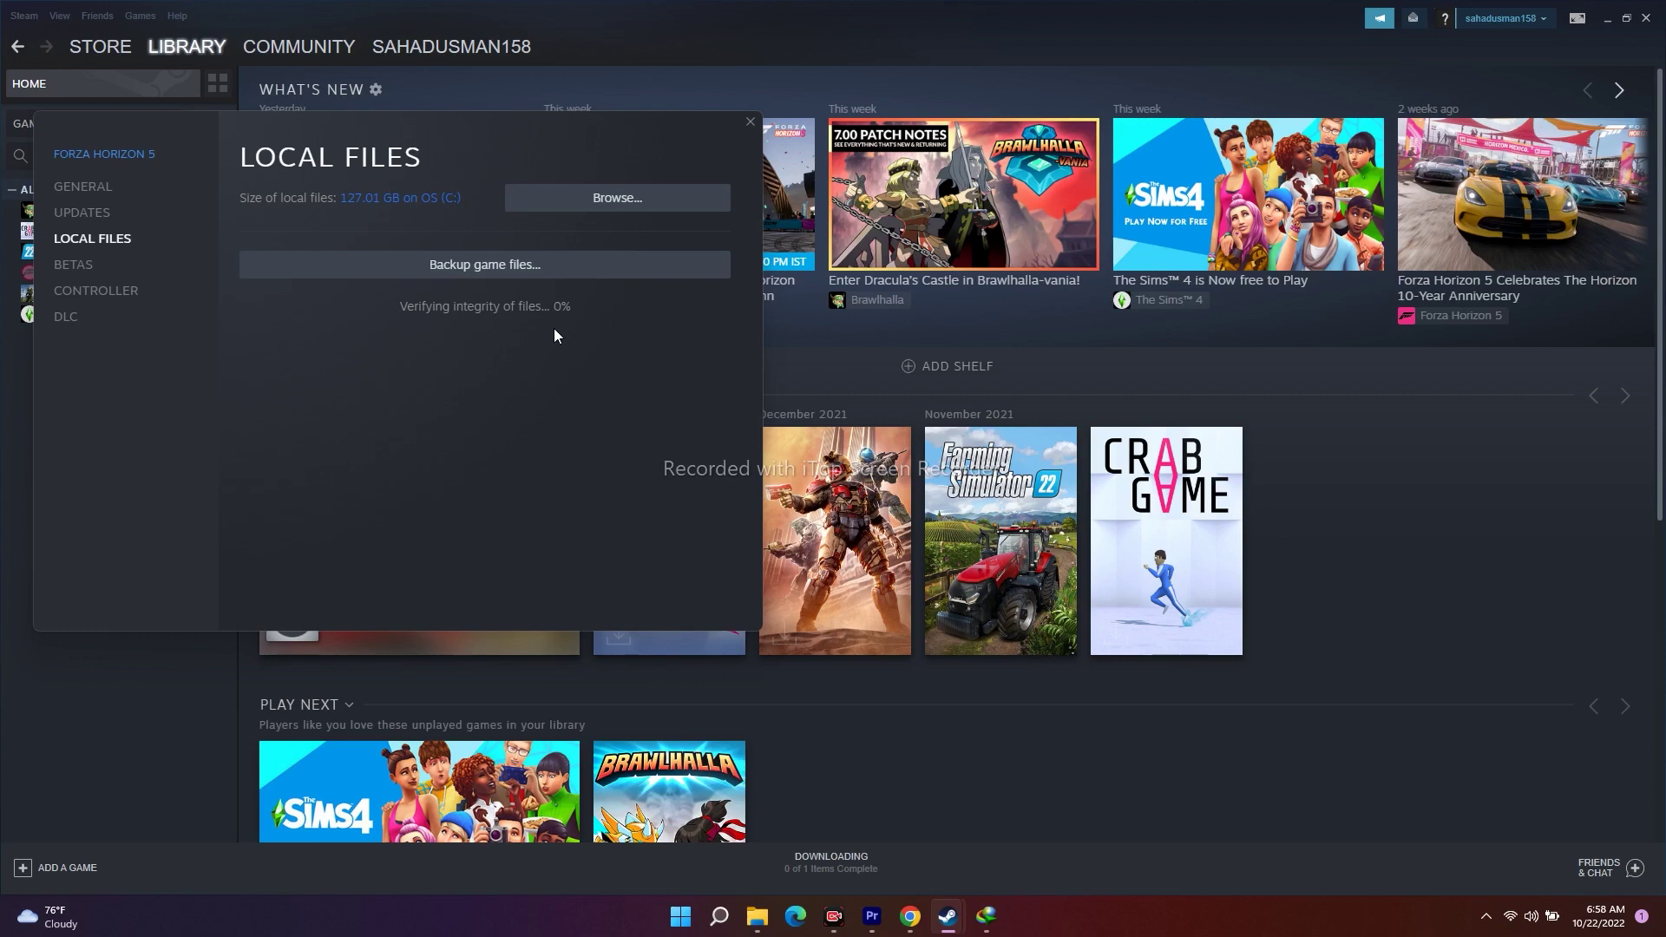
pyautogui.click(750, 123)
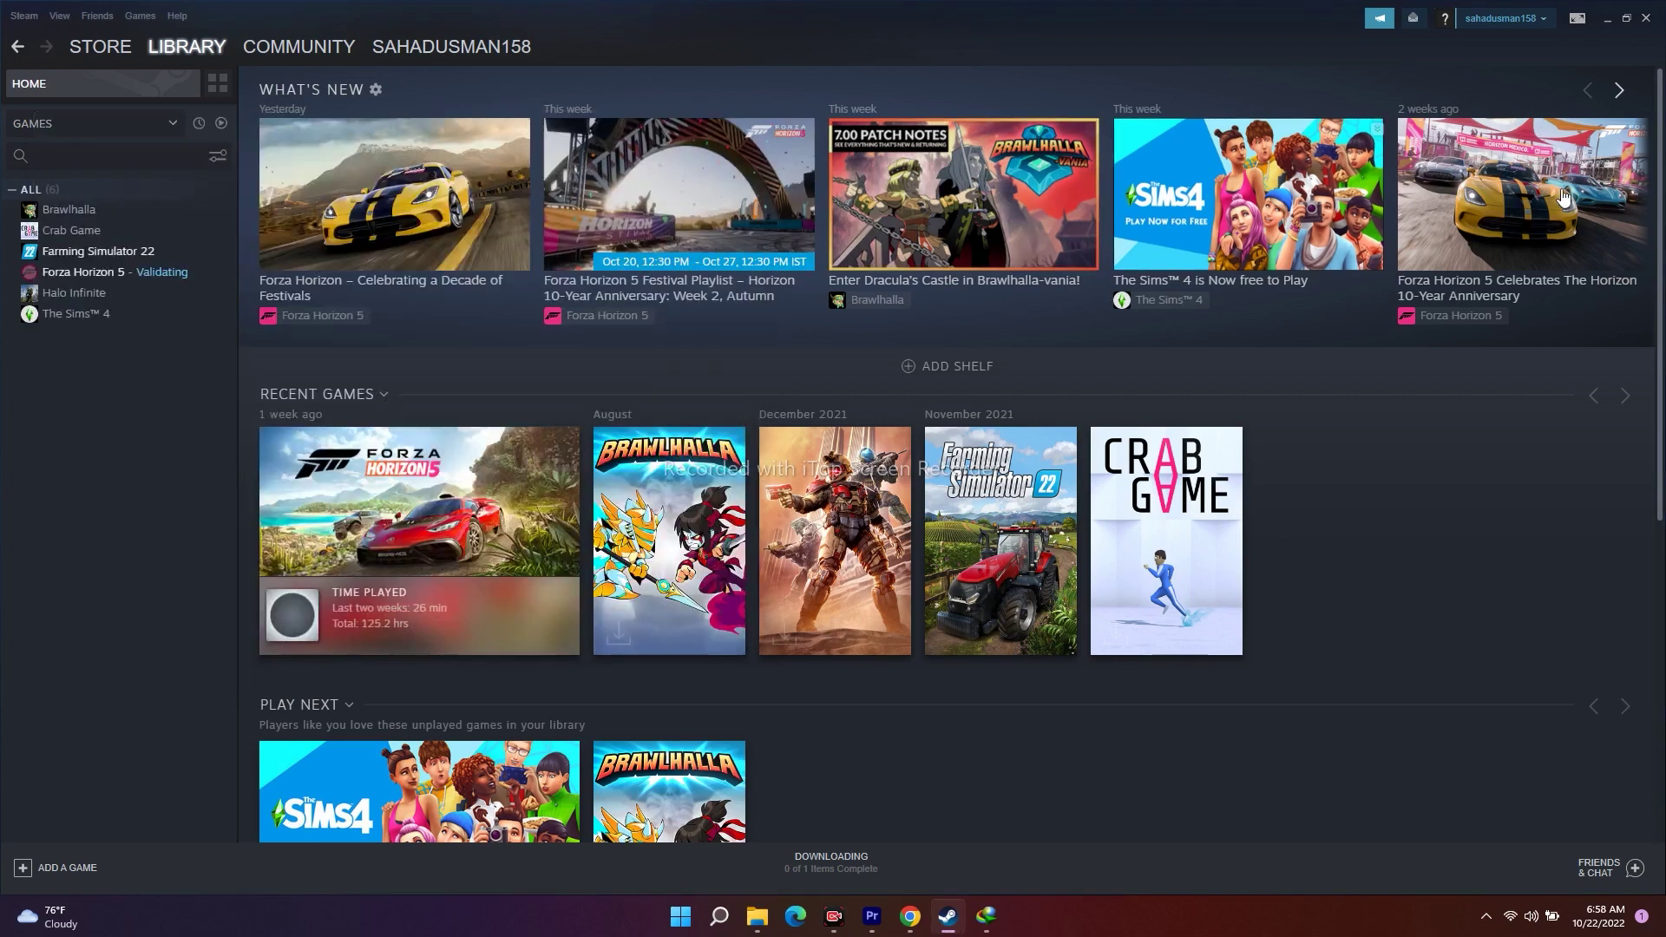
# Minimize Steam and search Windows for 'forz'.
pyautogui.click(1606, 19)
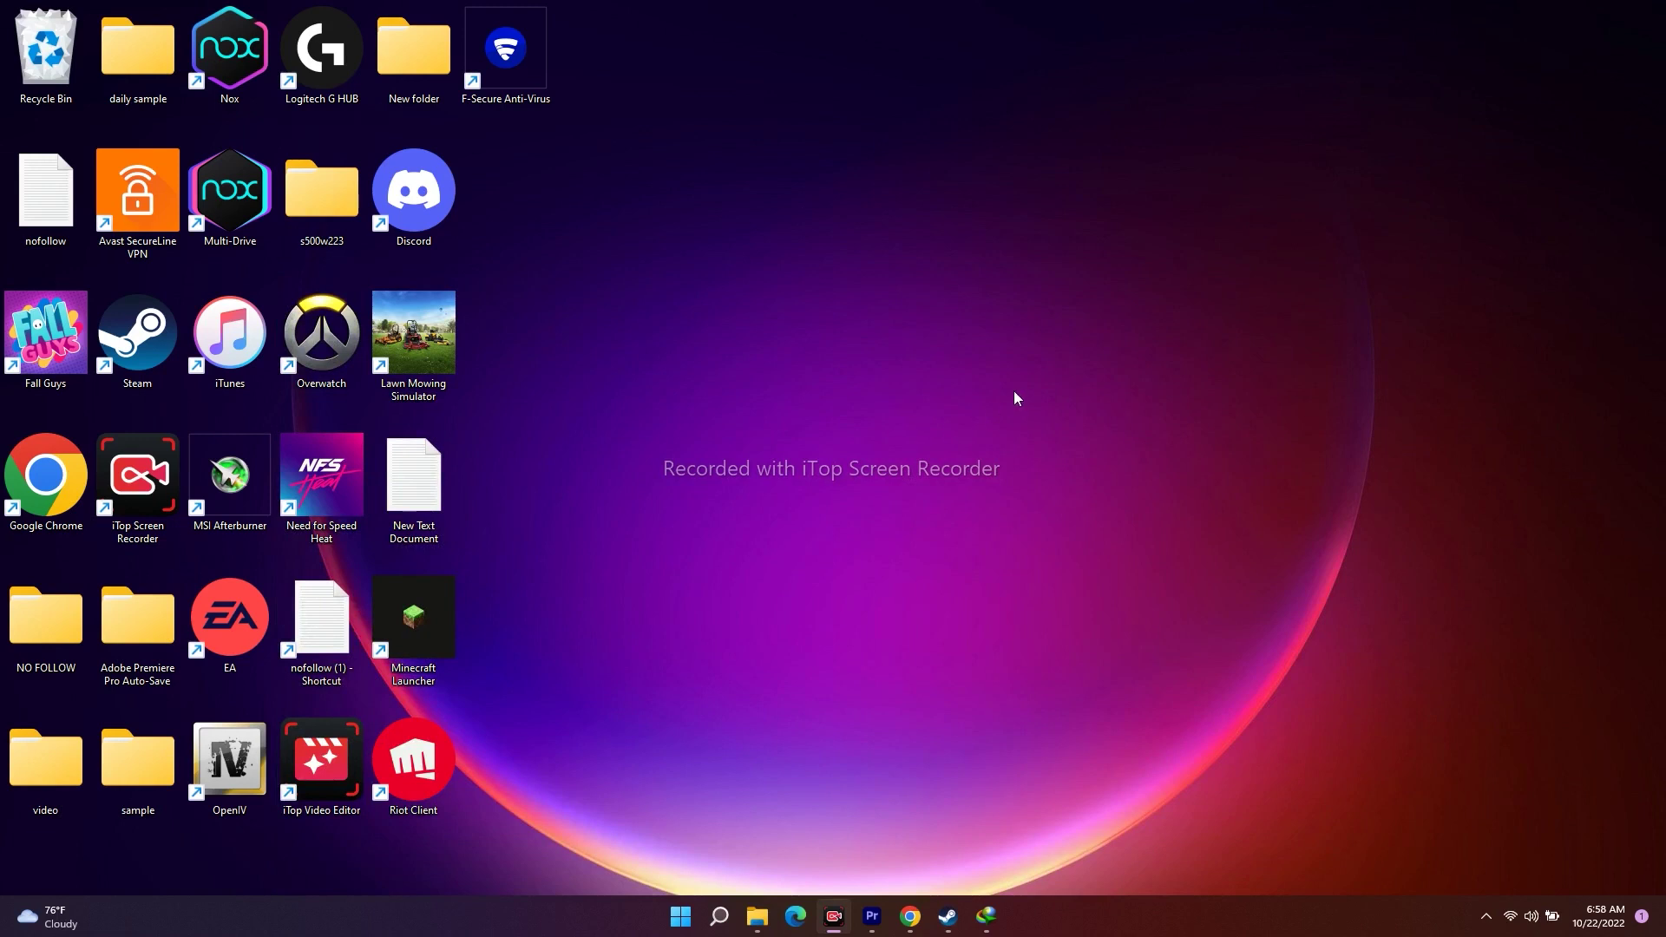
pyautogui.click(719, 918)
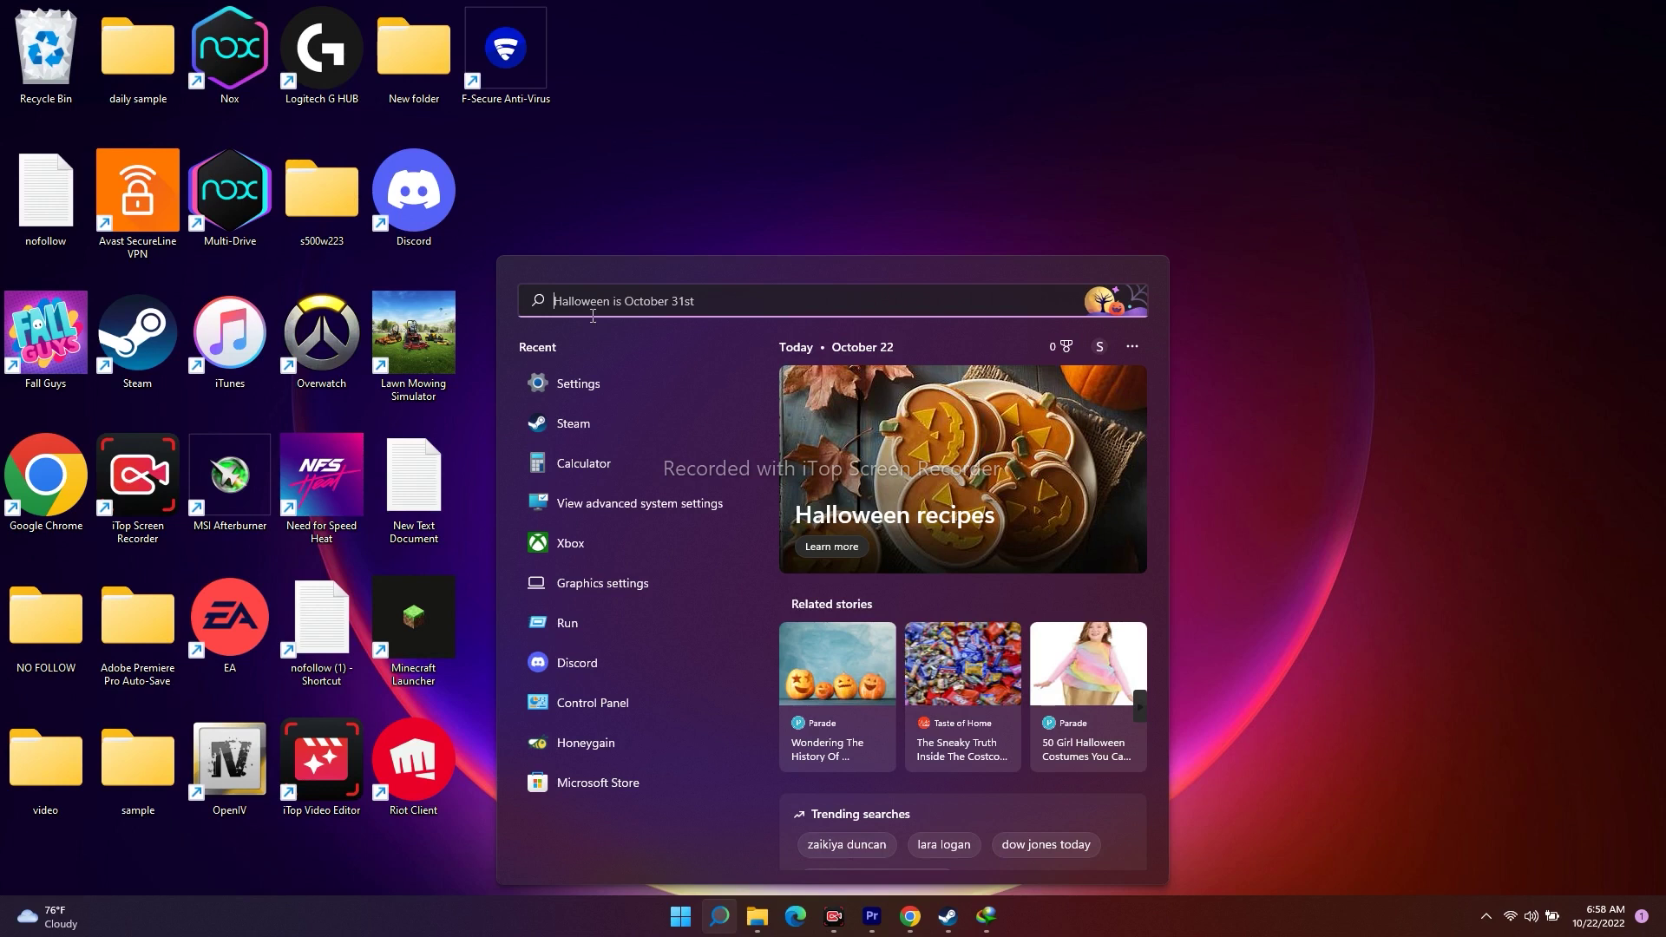
pyautogui.write('forz')
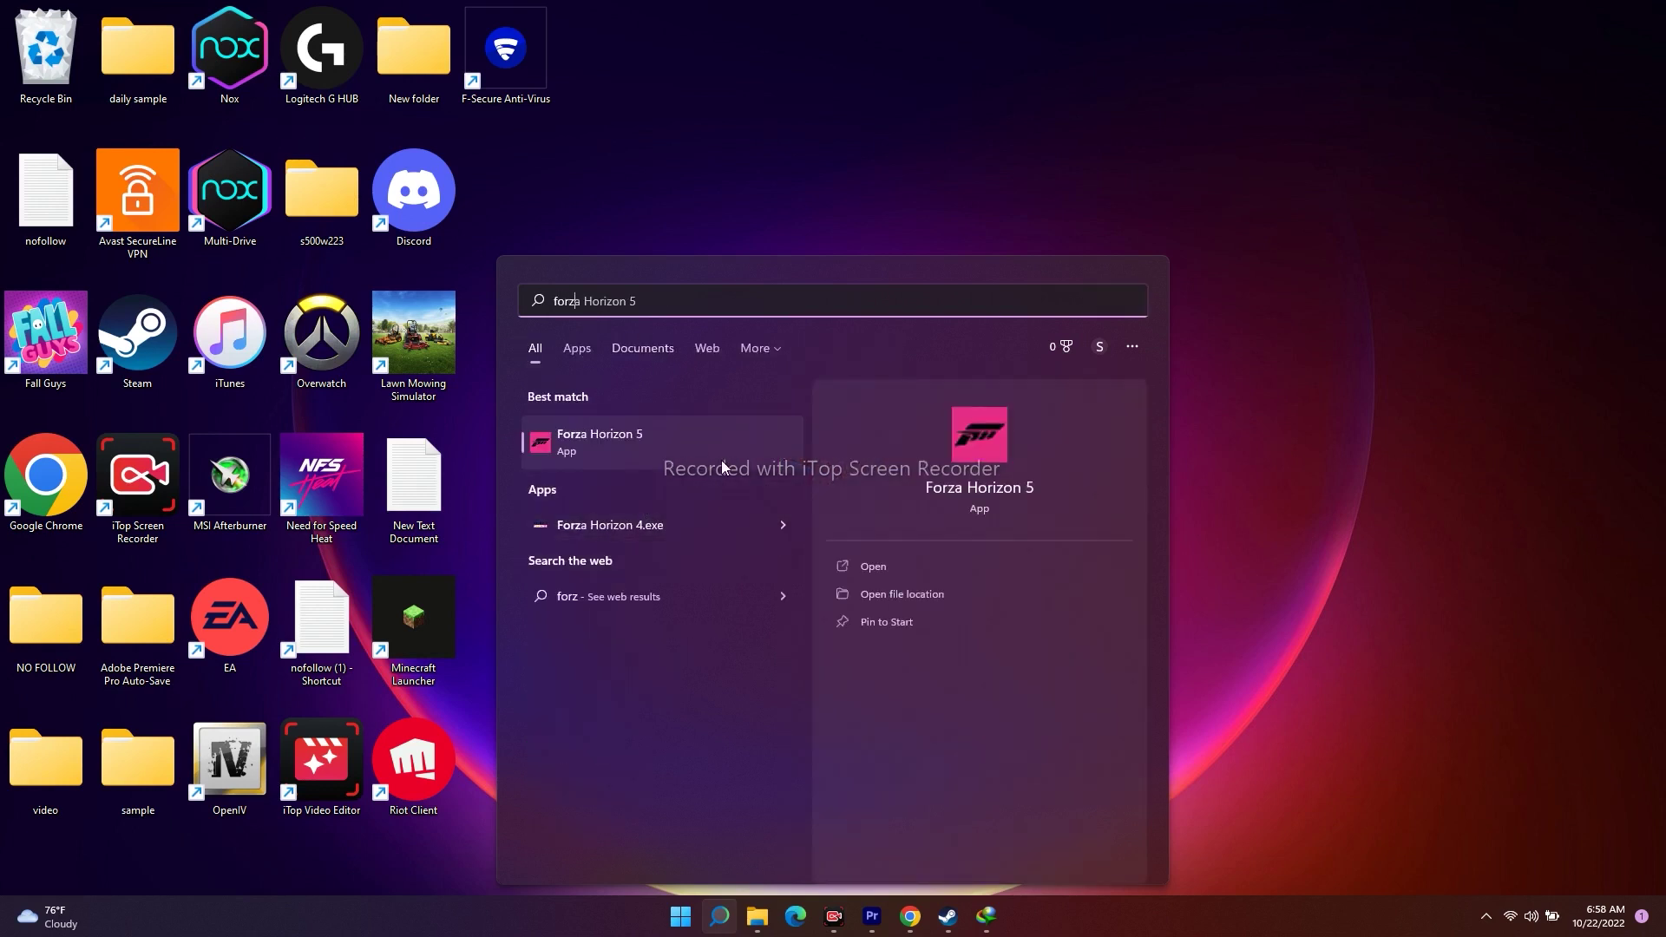
# Open the Forza Horizon 5 result's file location, then close that shortcut folder.
pyautogui.rightClick(742, 444)
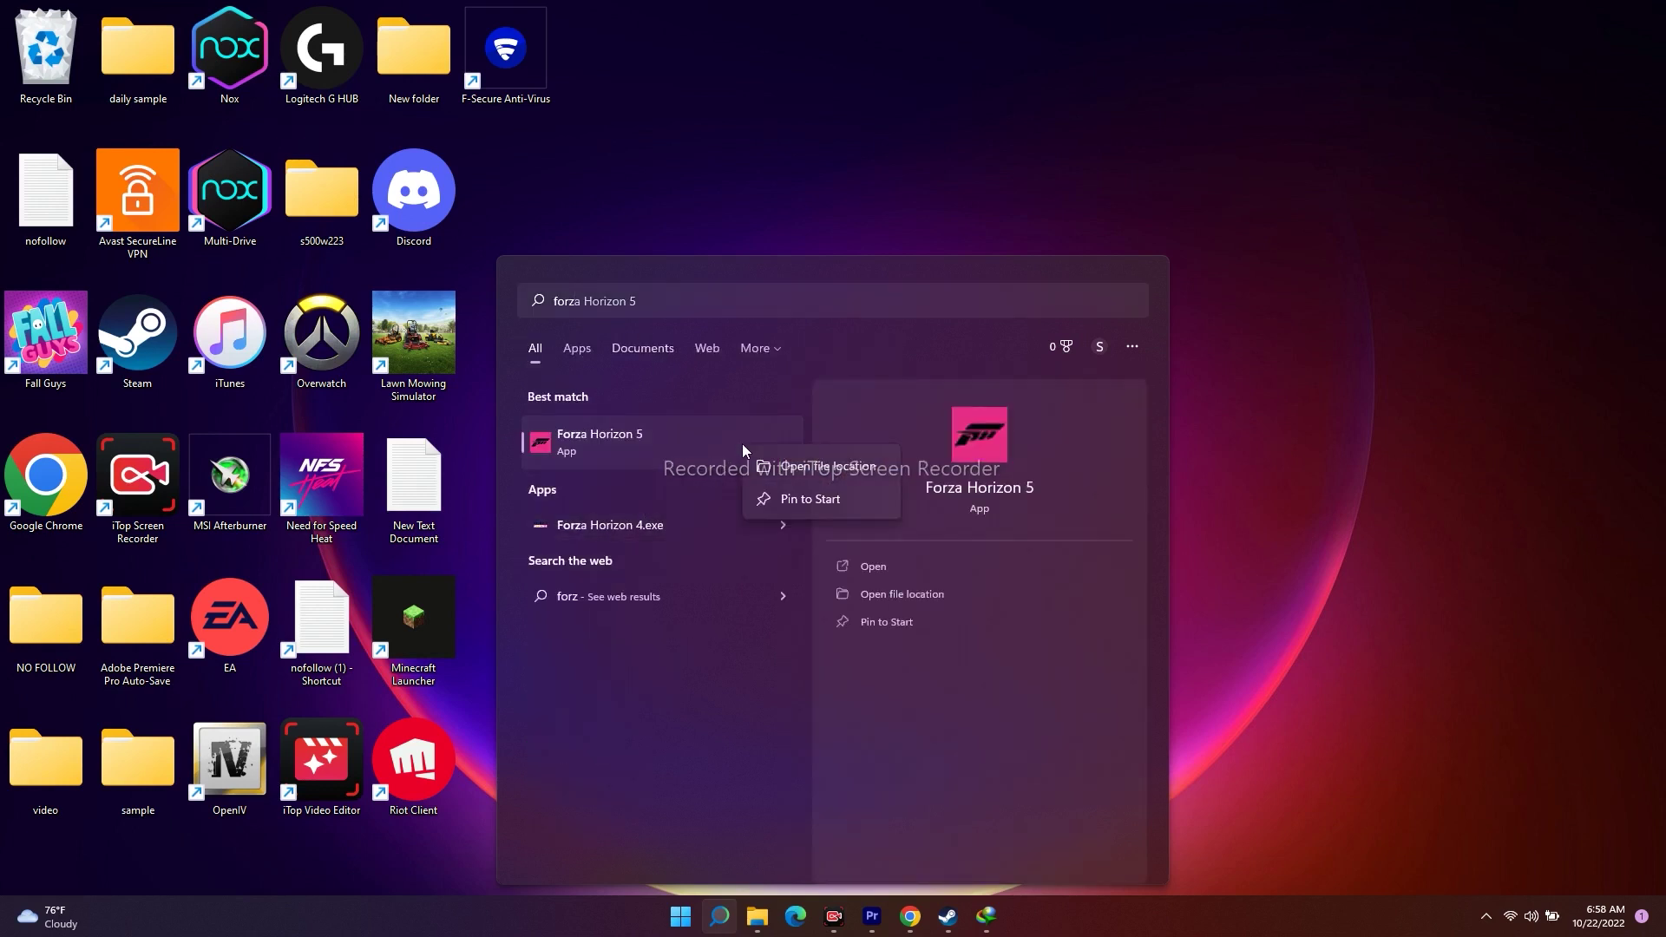
pyautogui.click(861, 467)
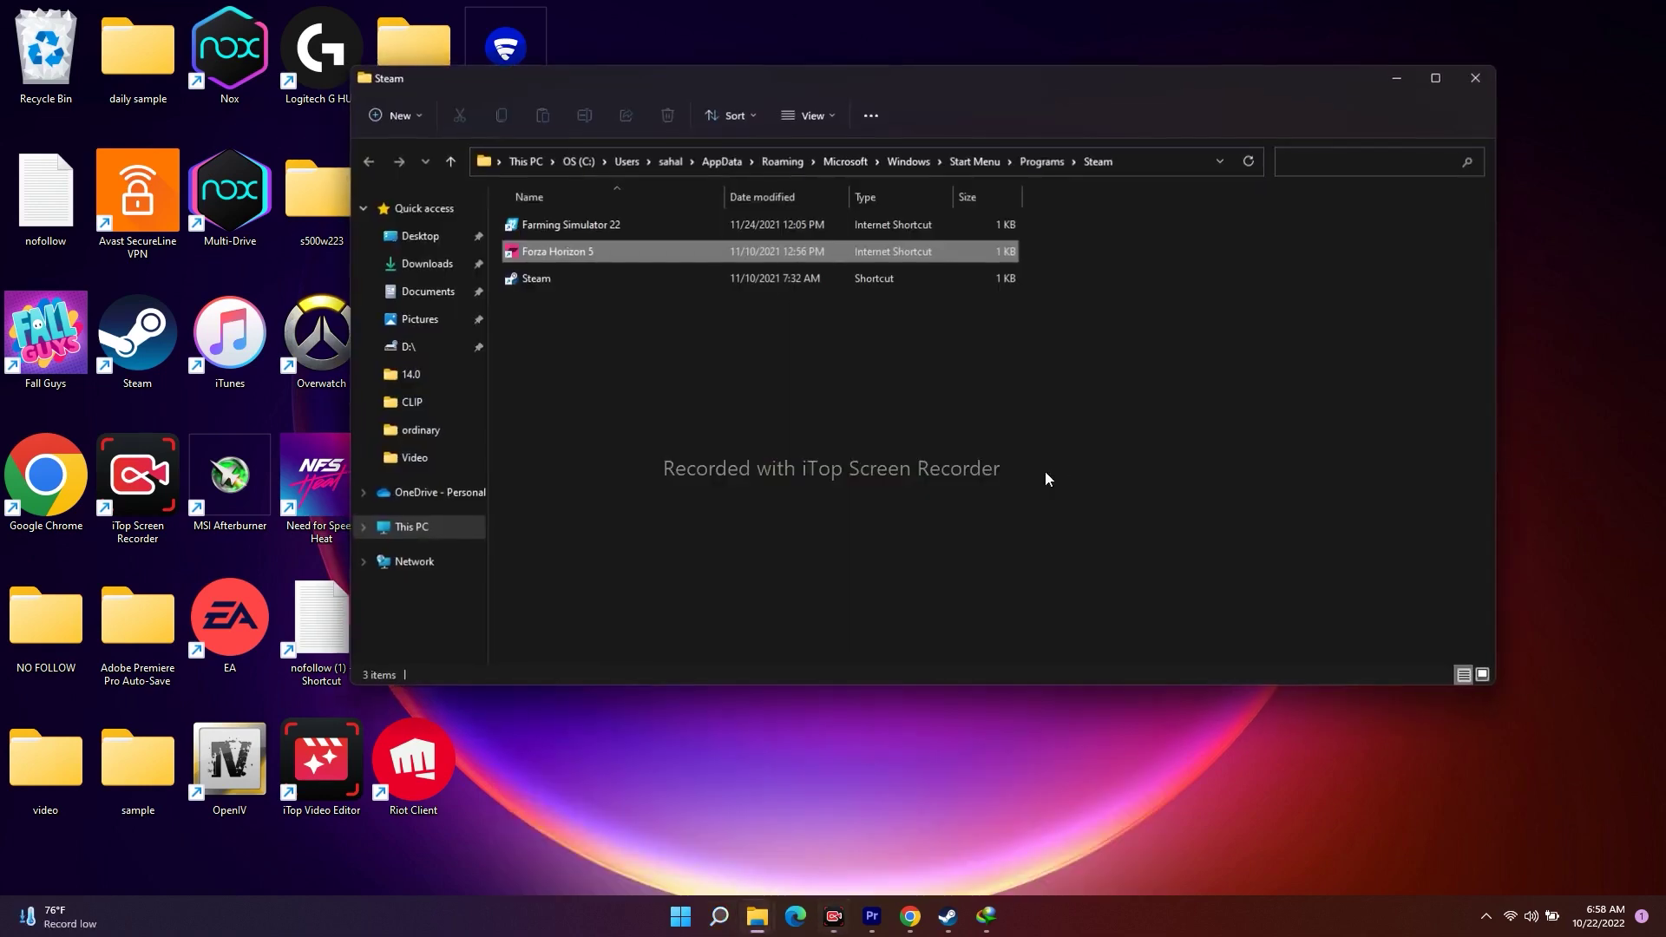
pyautogui.click(718, 414)
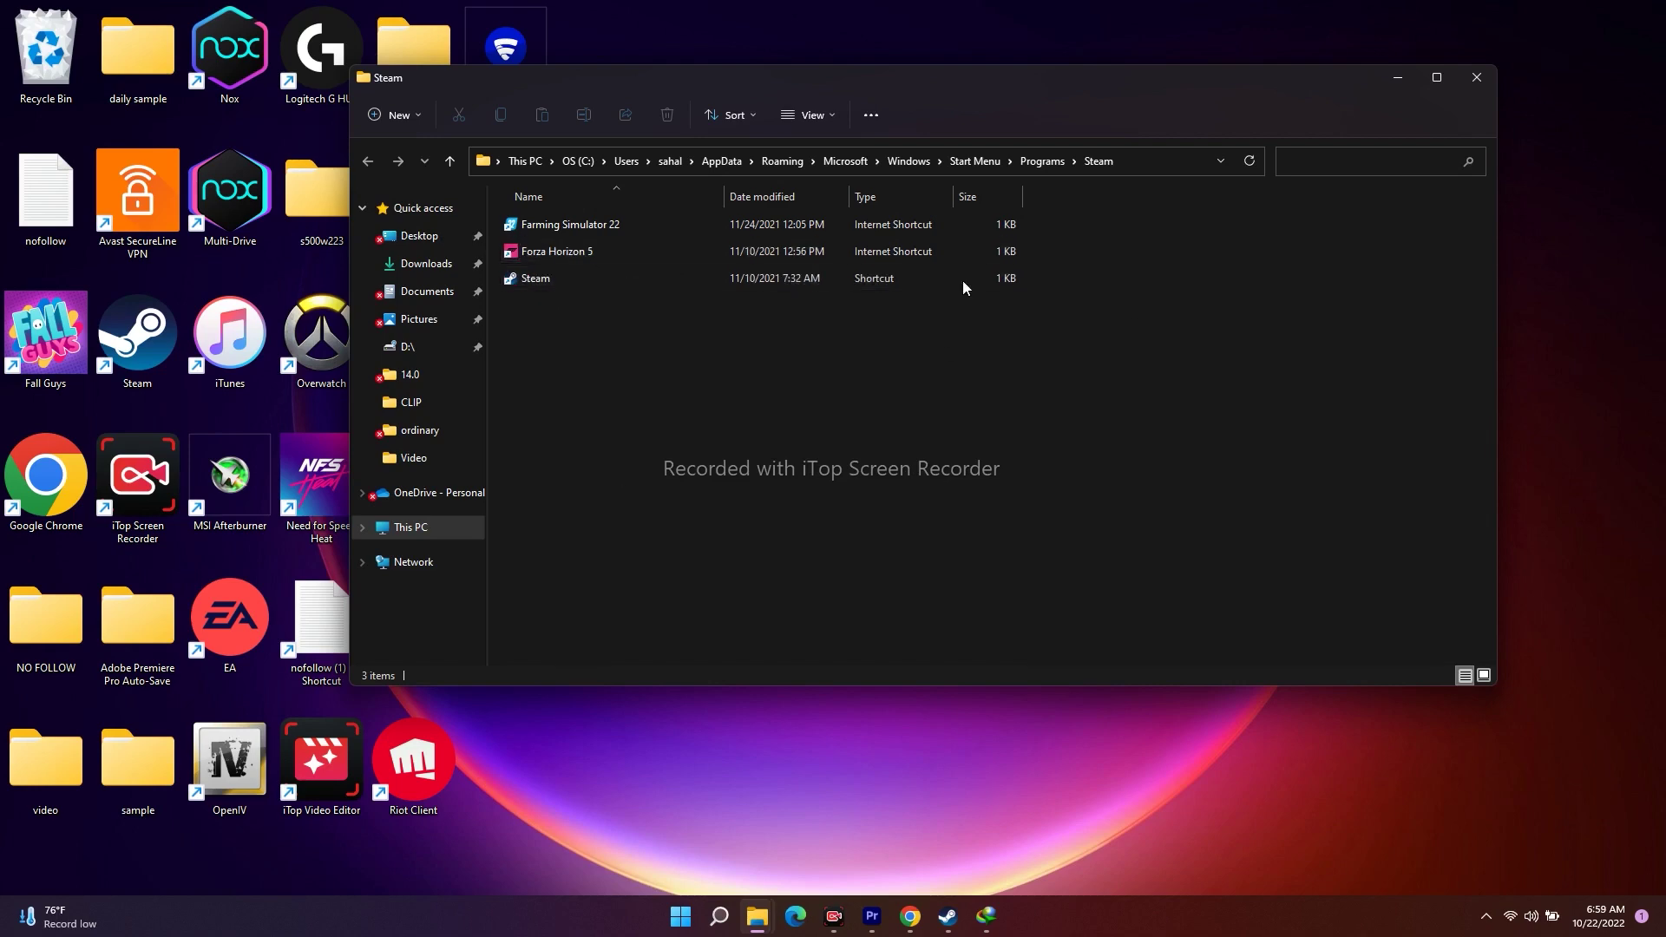
pyautogui.click(1486, 80)
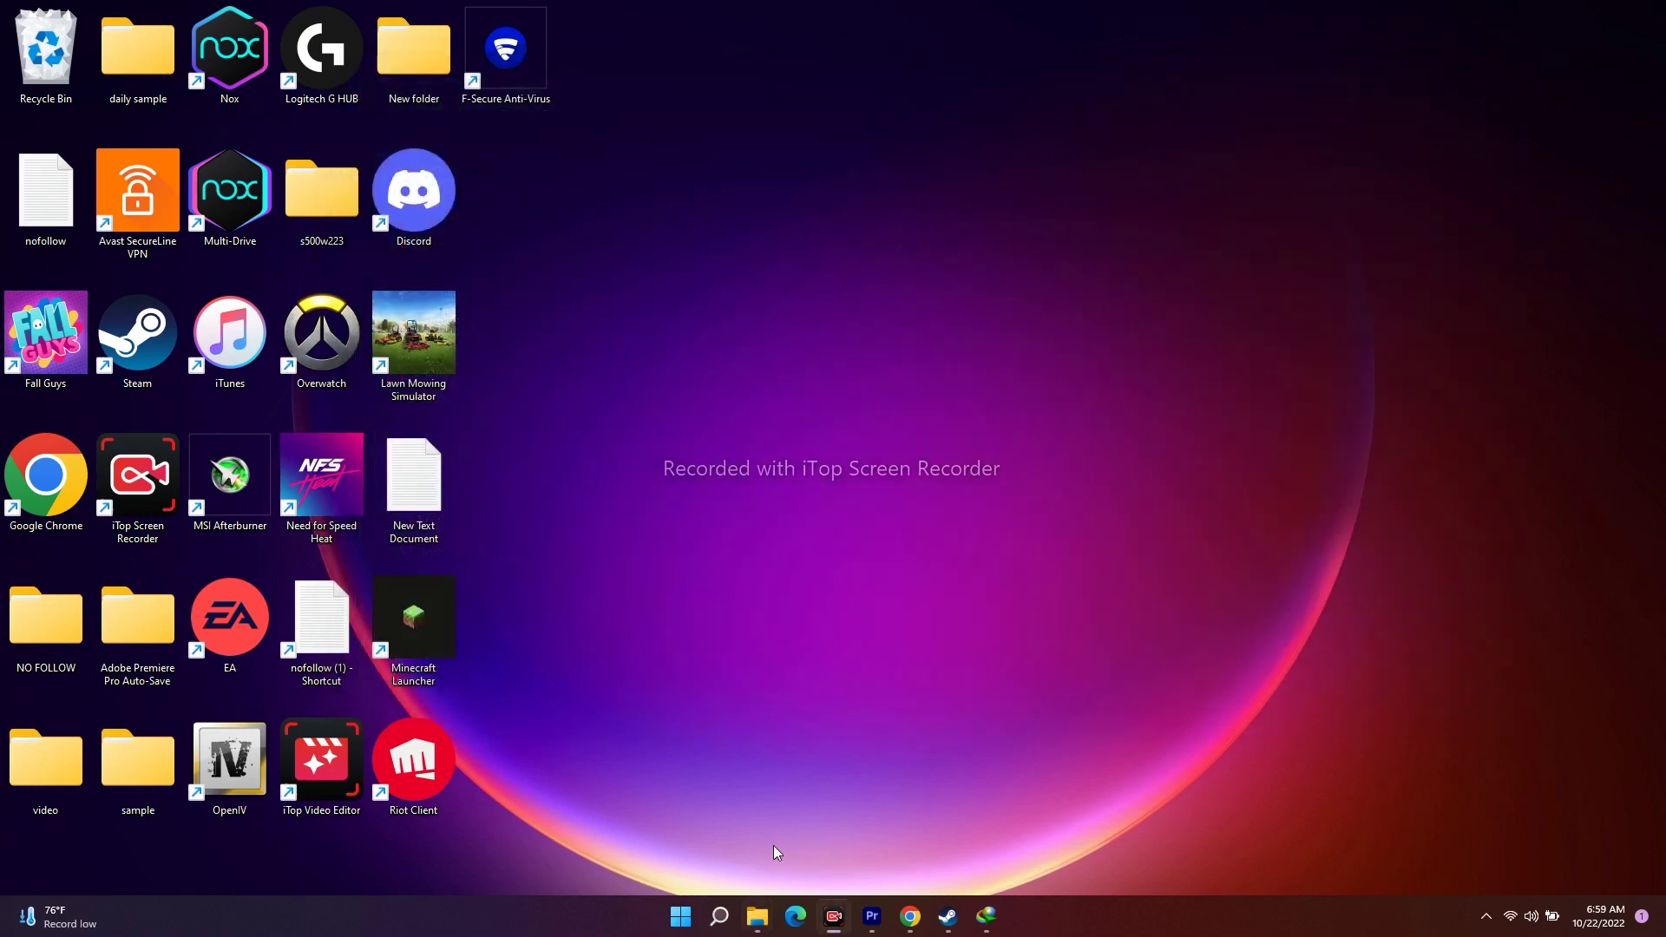
# Search Windows for 'mine', dismiss the results, and bring Steam back up.
pyautogui.click(718, 917)
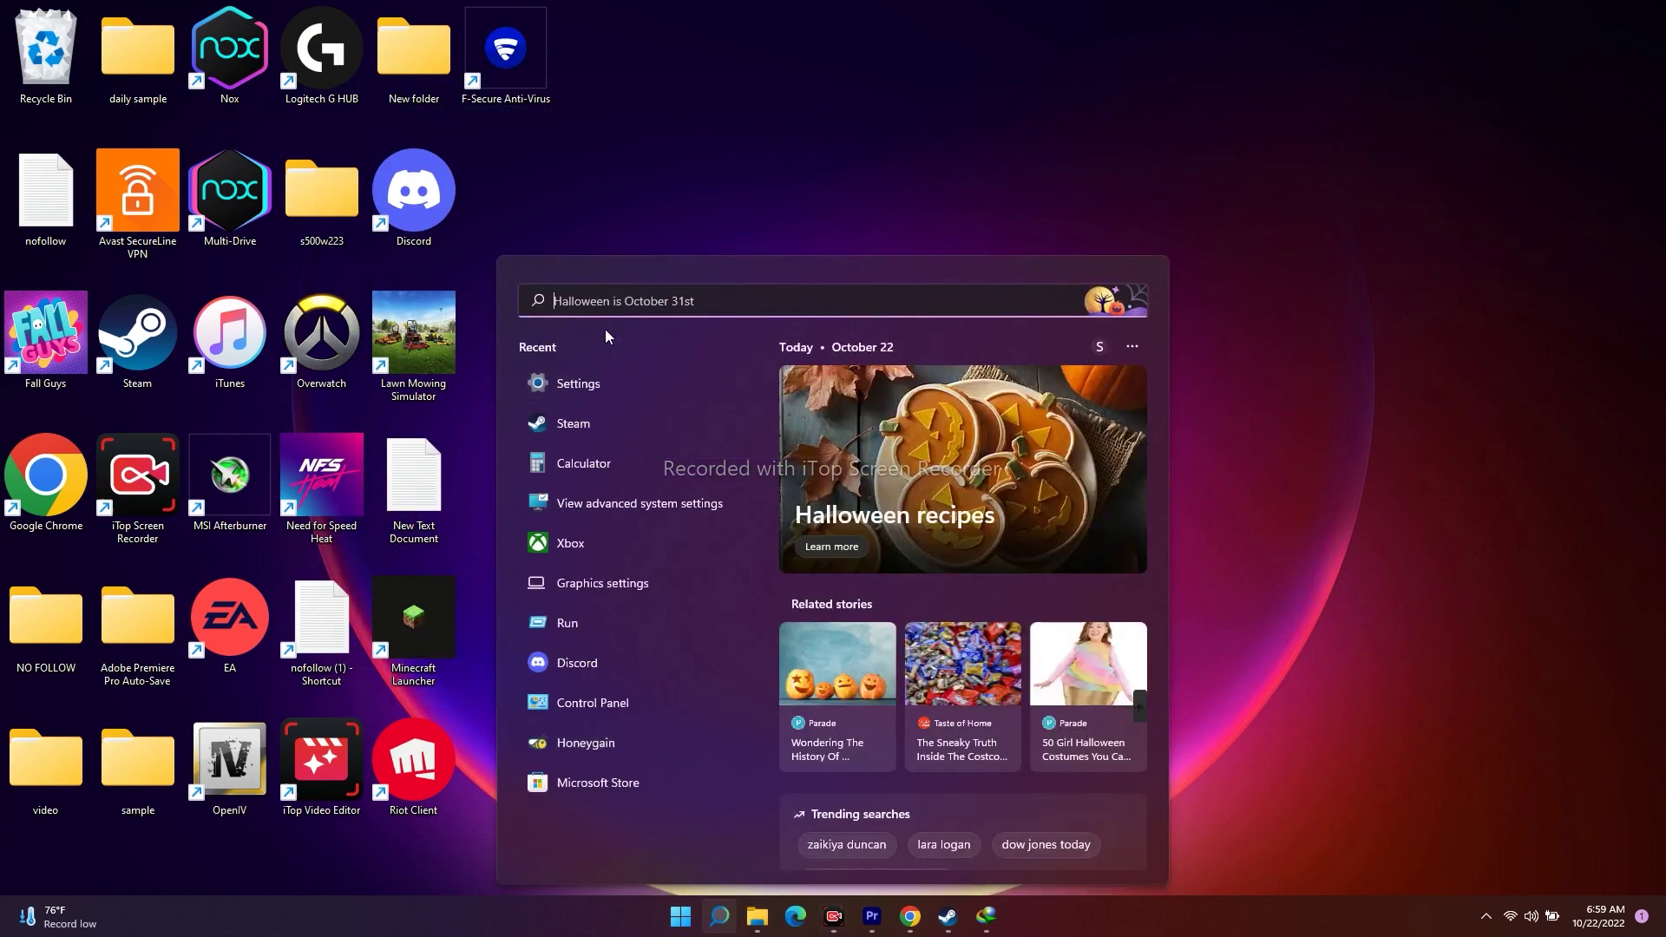
pyautogui.write('mine')
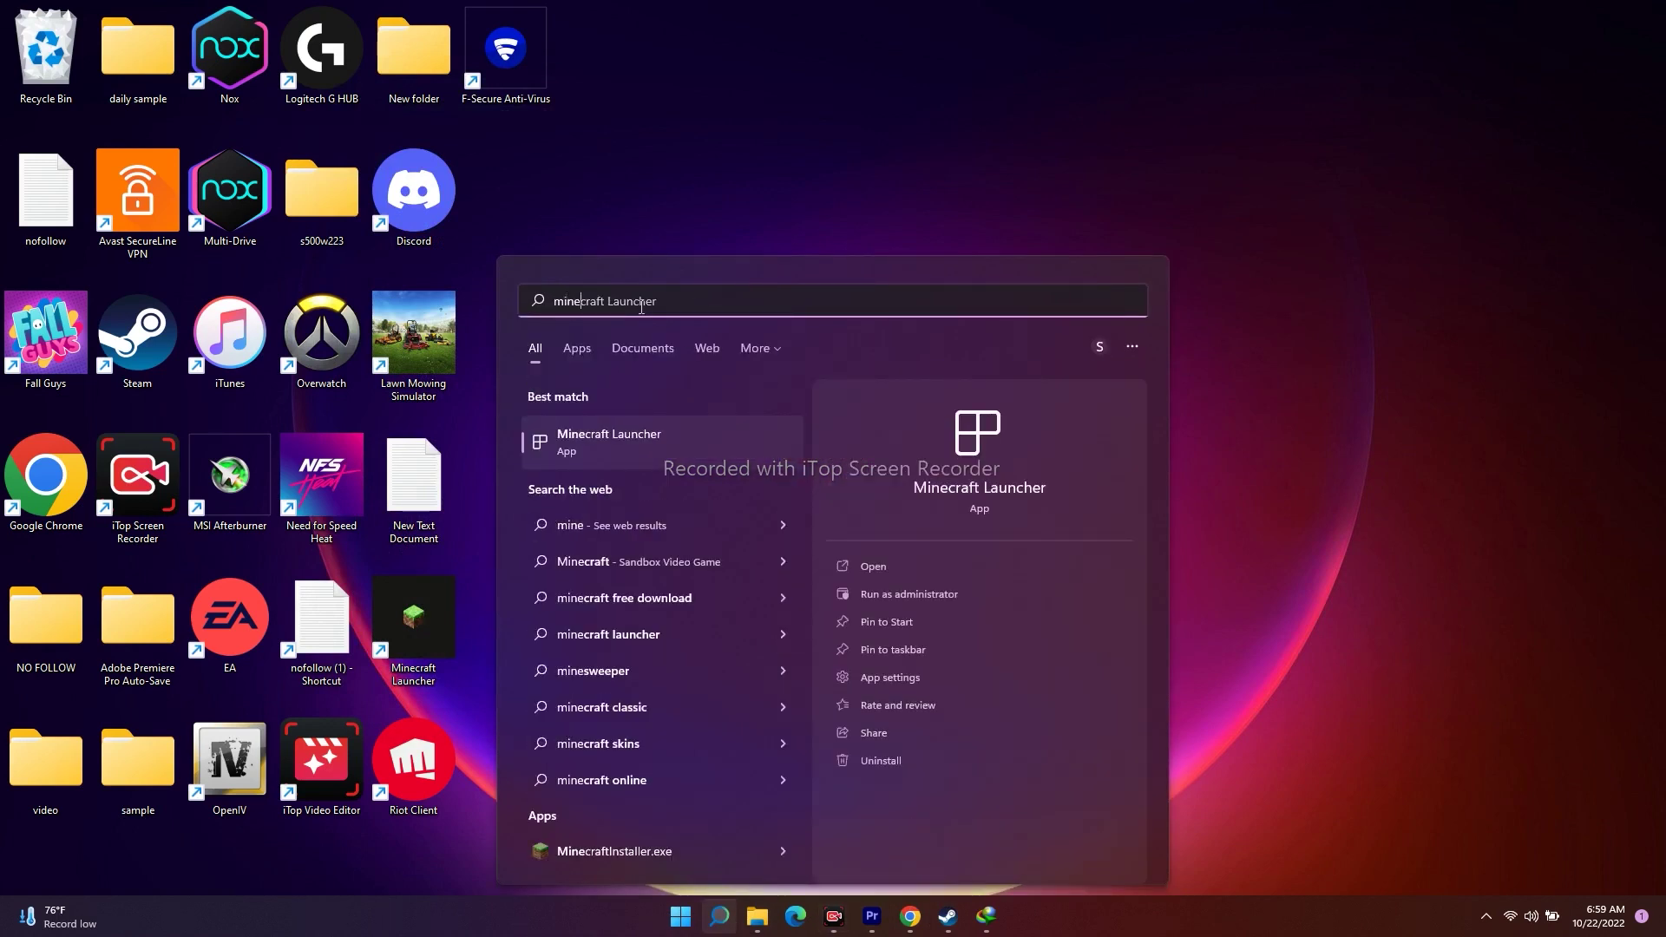
pyautogui.click(1219, 295)
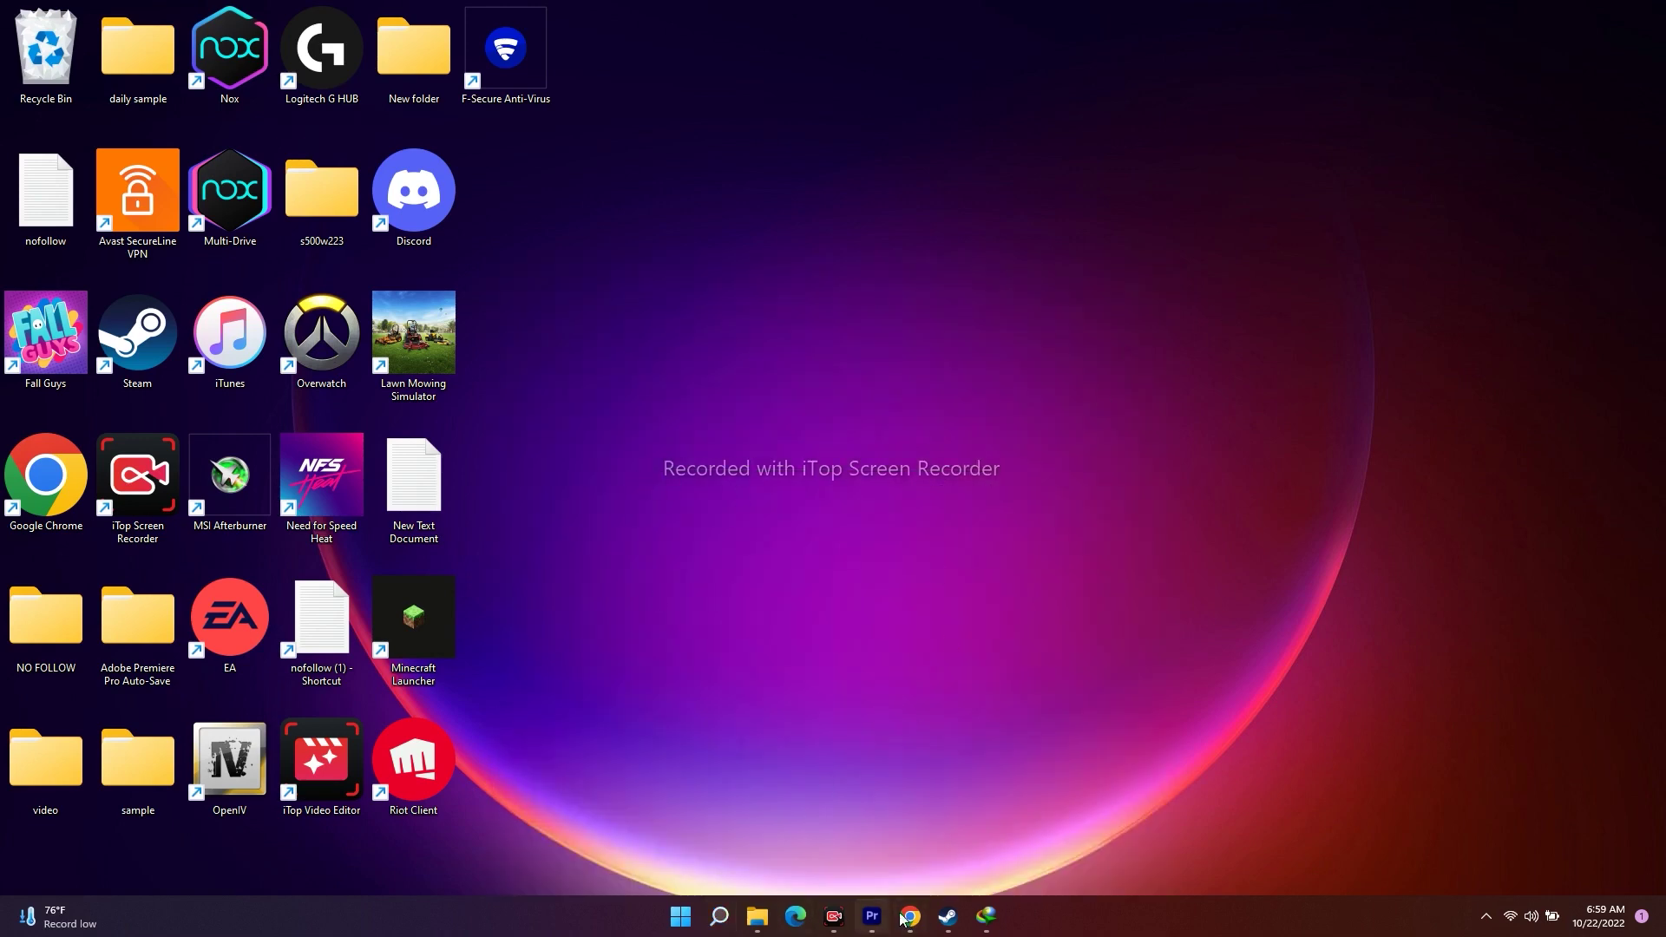
pyautogui.click(947, 916)
# Select Forza Horizon 5 in the library after dismissing a menu on the wrong game.
pyautogui.rightClick(122, 251)
pyautogui.click(63, 419)
pyautogui.click(121, 273)
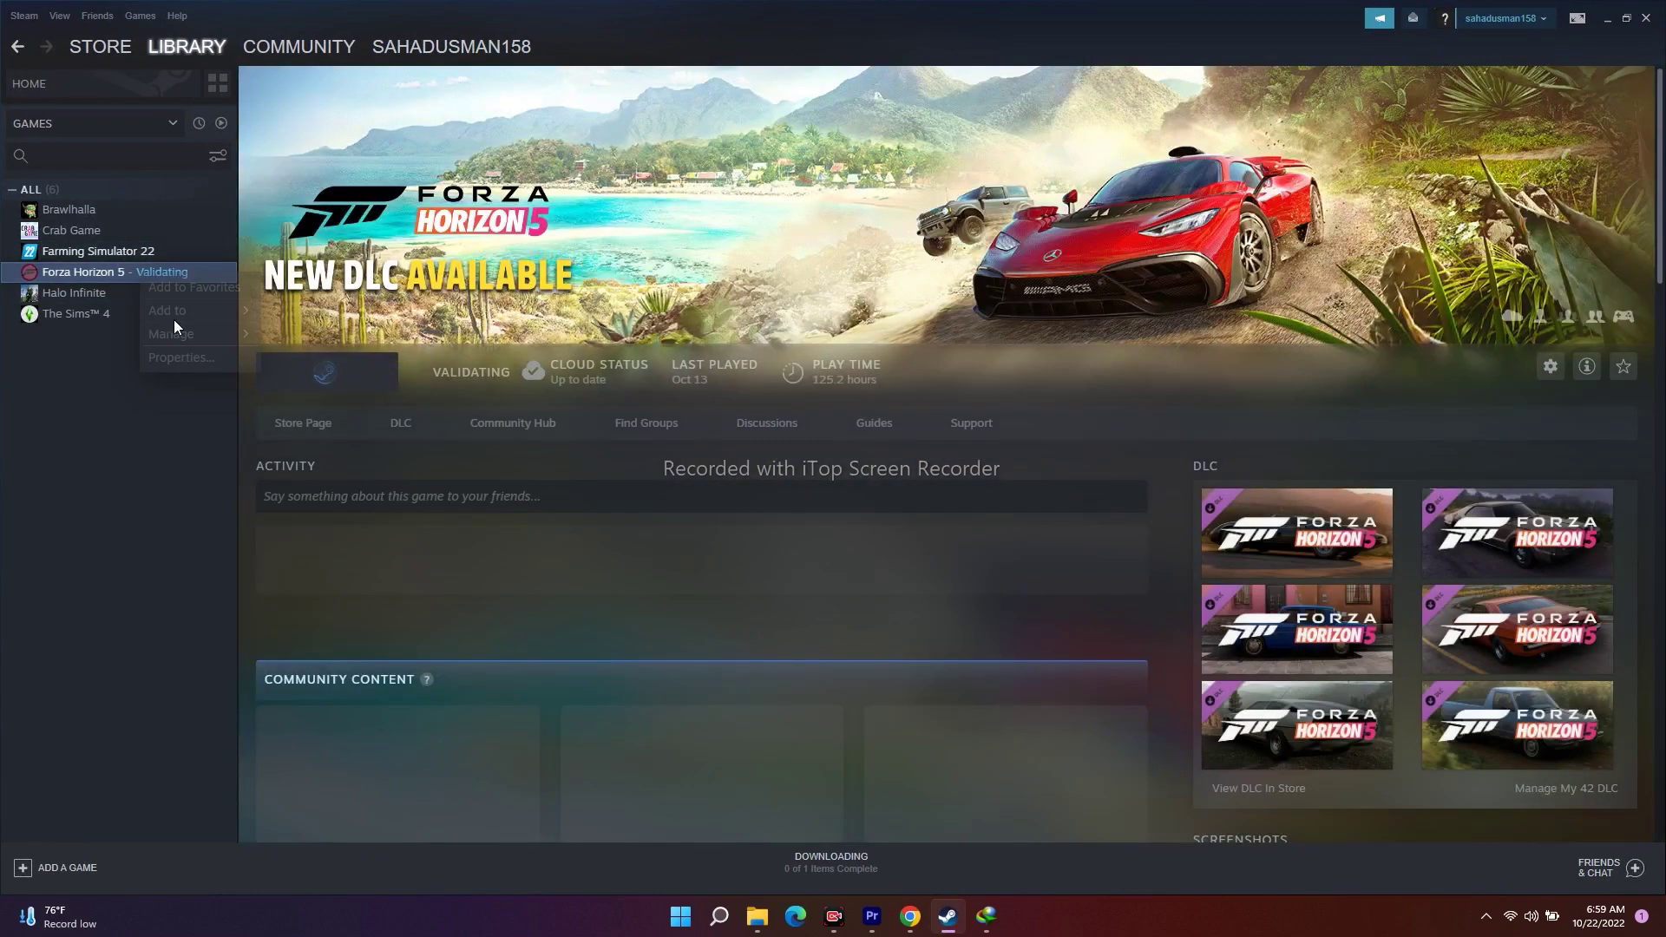
# Browse Forza Horizon 5's local files to open its ForzaHorizon5 install folder in Explorer.
pyautogui.rightClick(141, 274)
pyautogui.moveTo(178, 335)
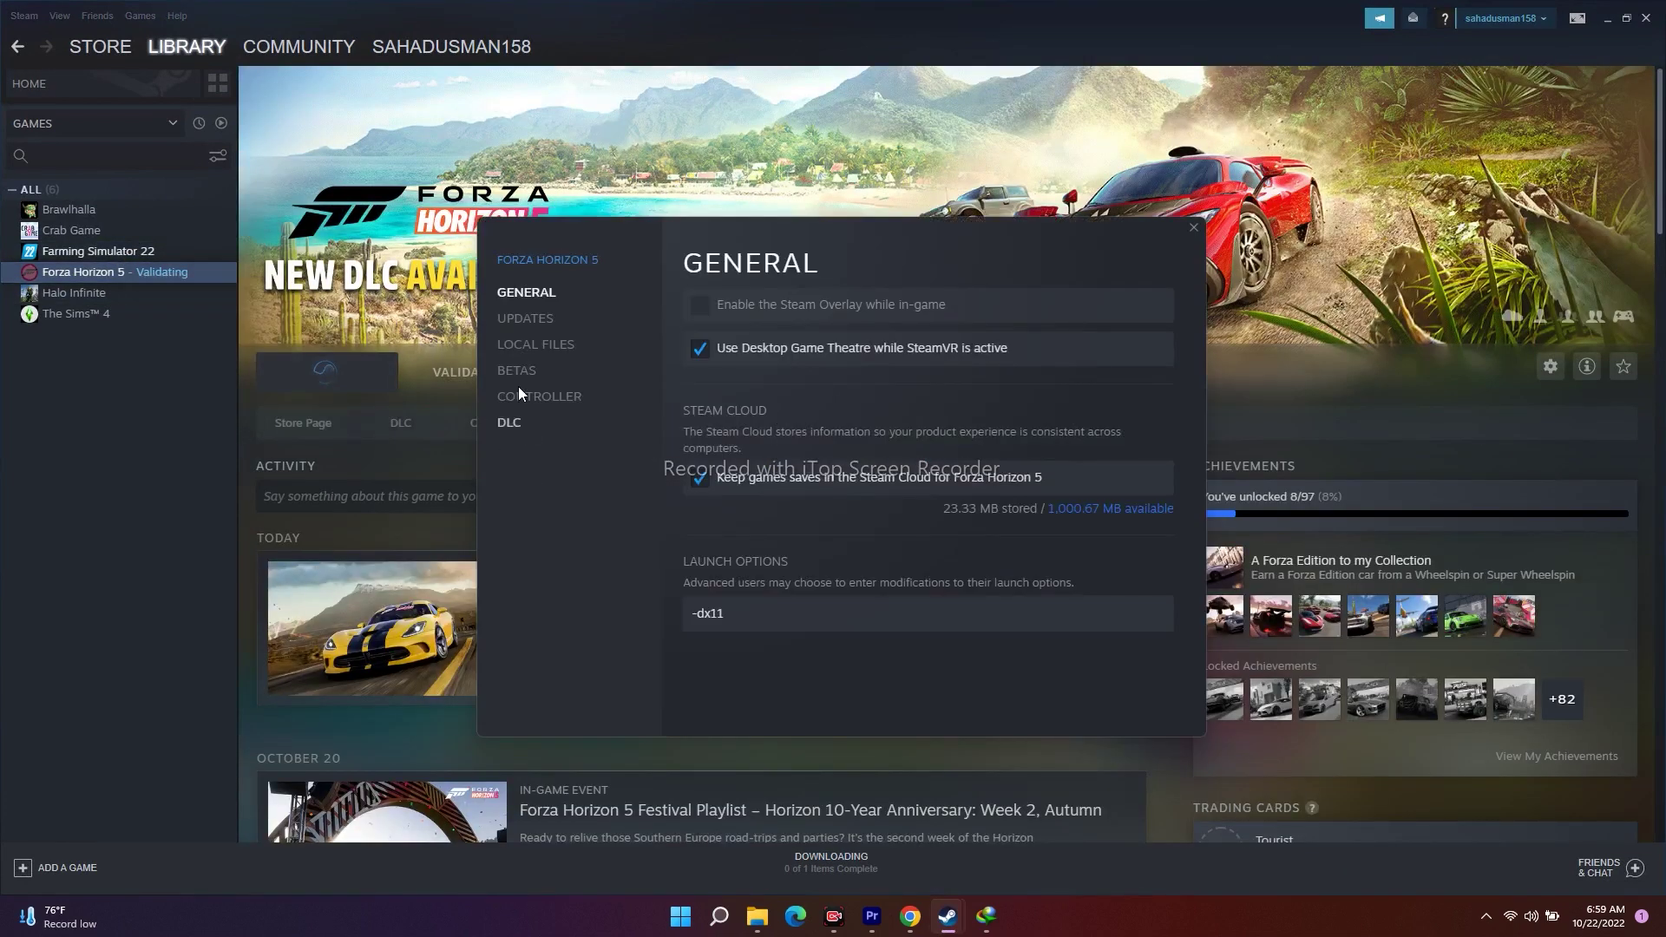
pyautogui.click(547, 344)
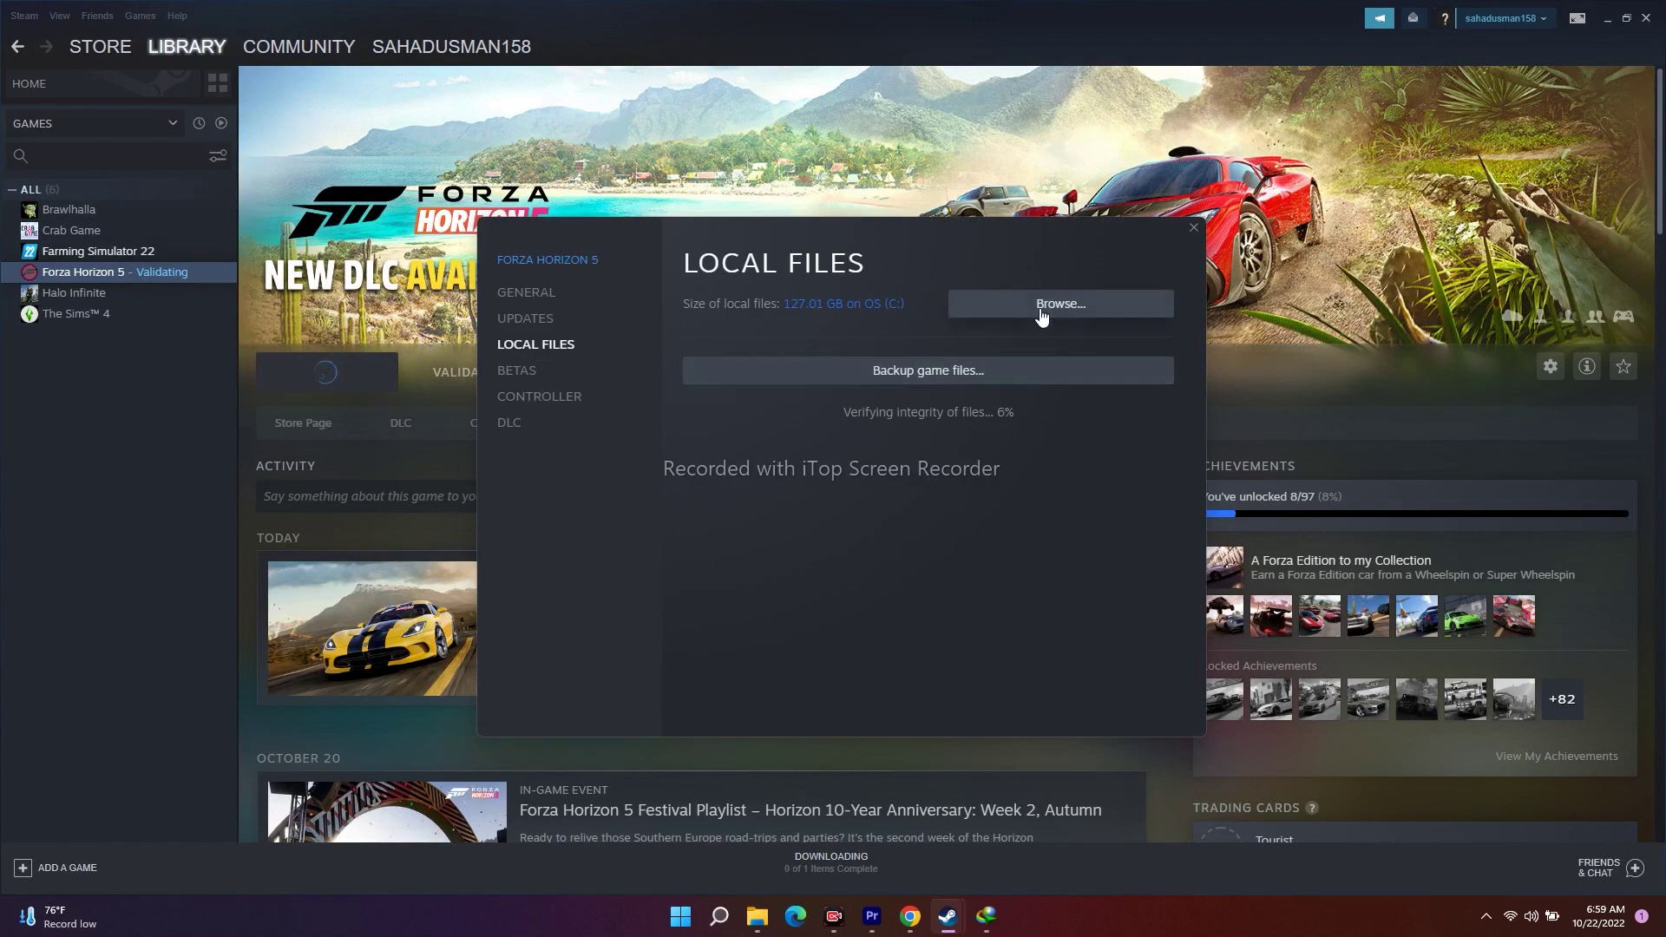
pyautogui.moveTo(1016, 256); pyautogui.dragTo(561, 175)
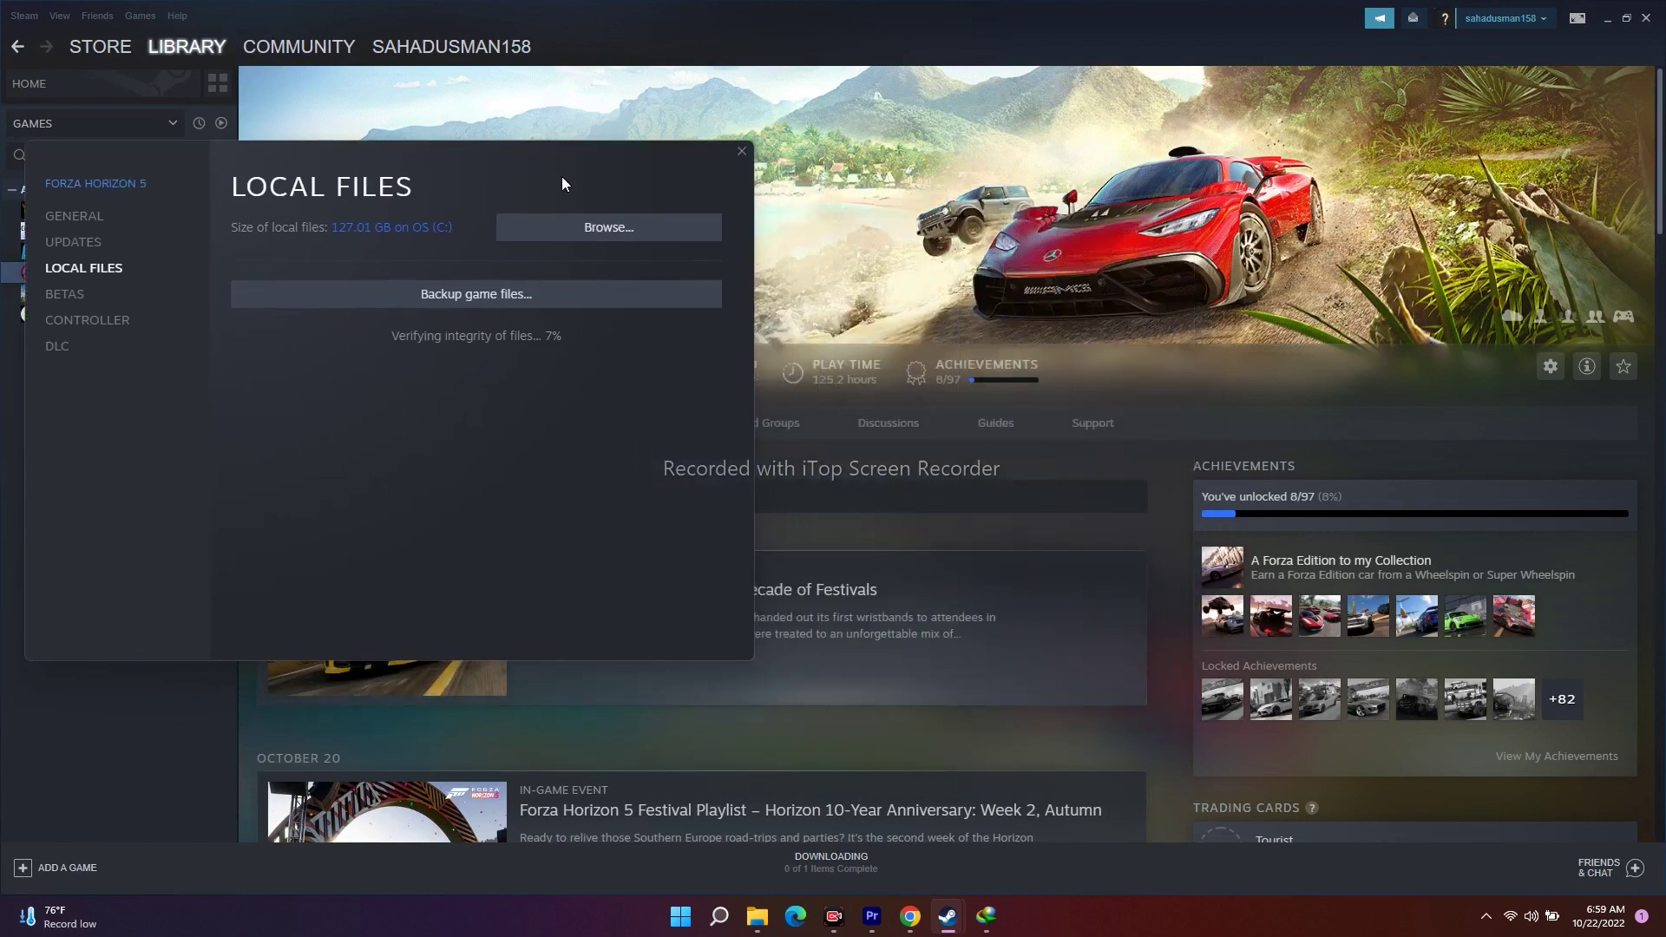
pyautogui.click(624, 243)
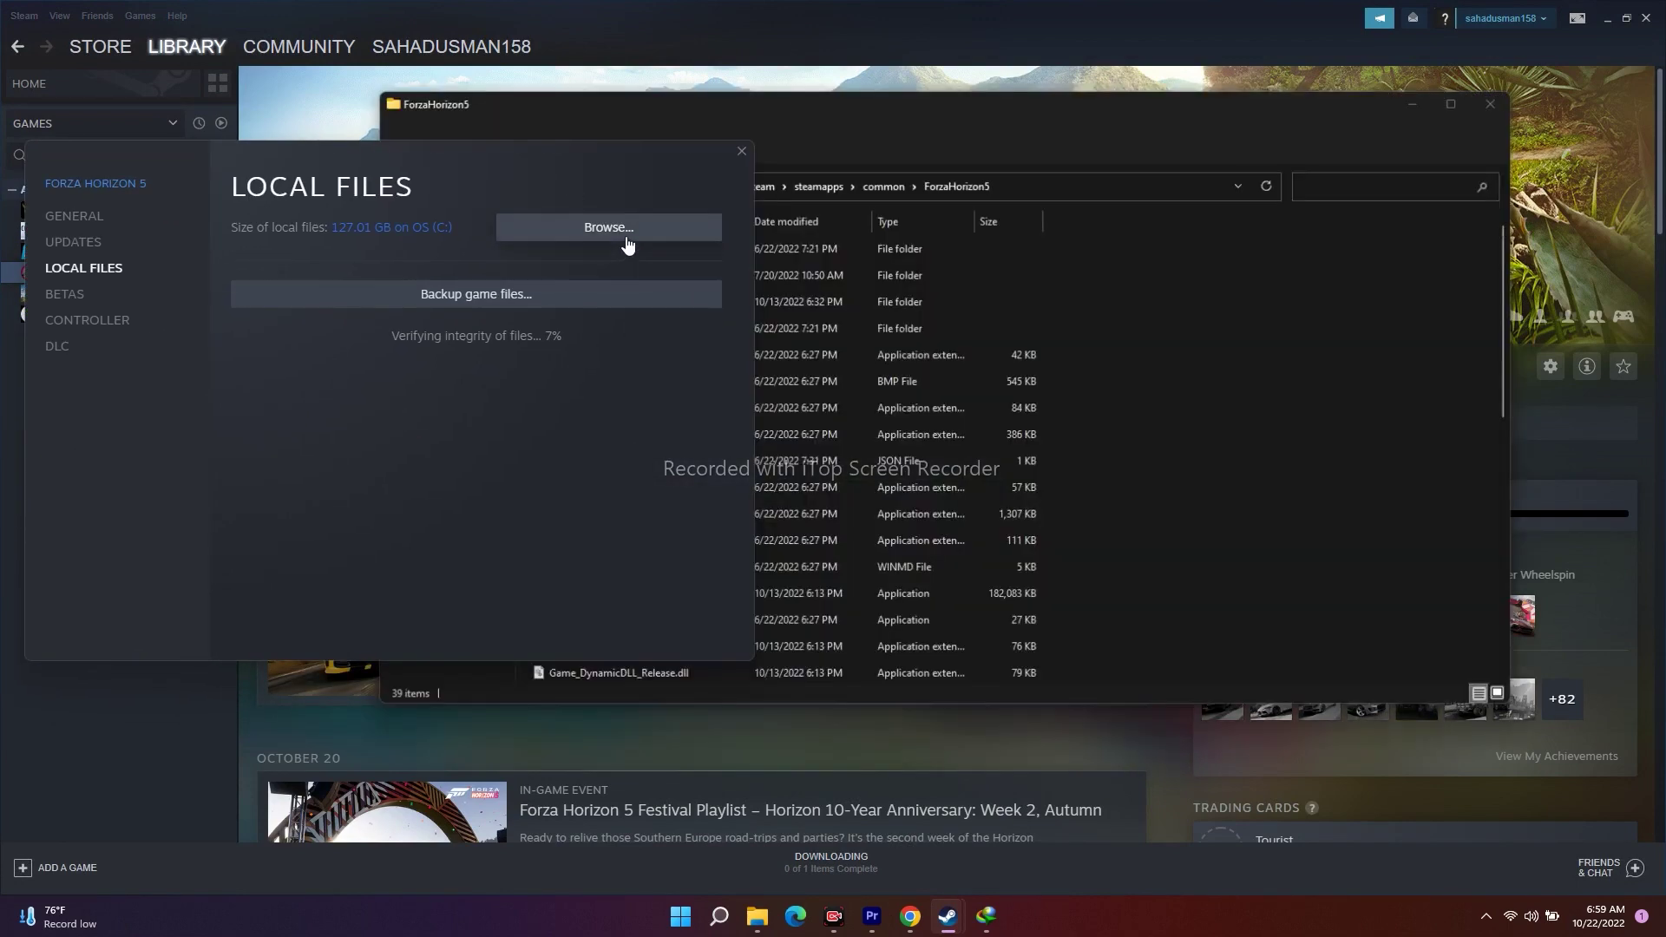
pyautogui.click(742, 152)
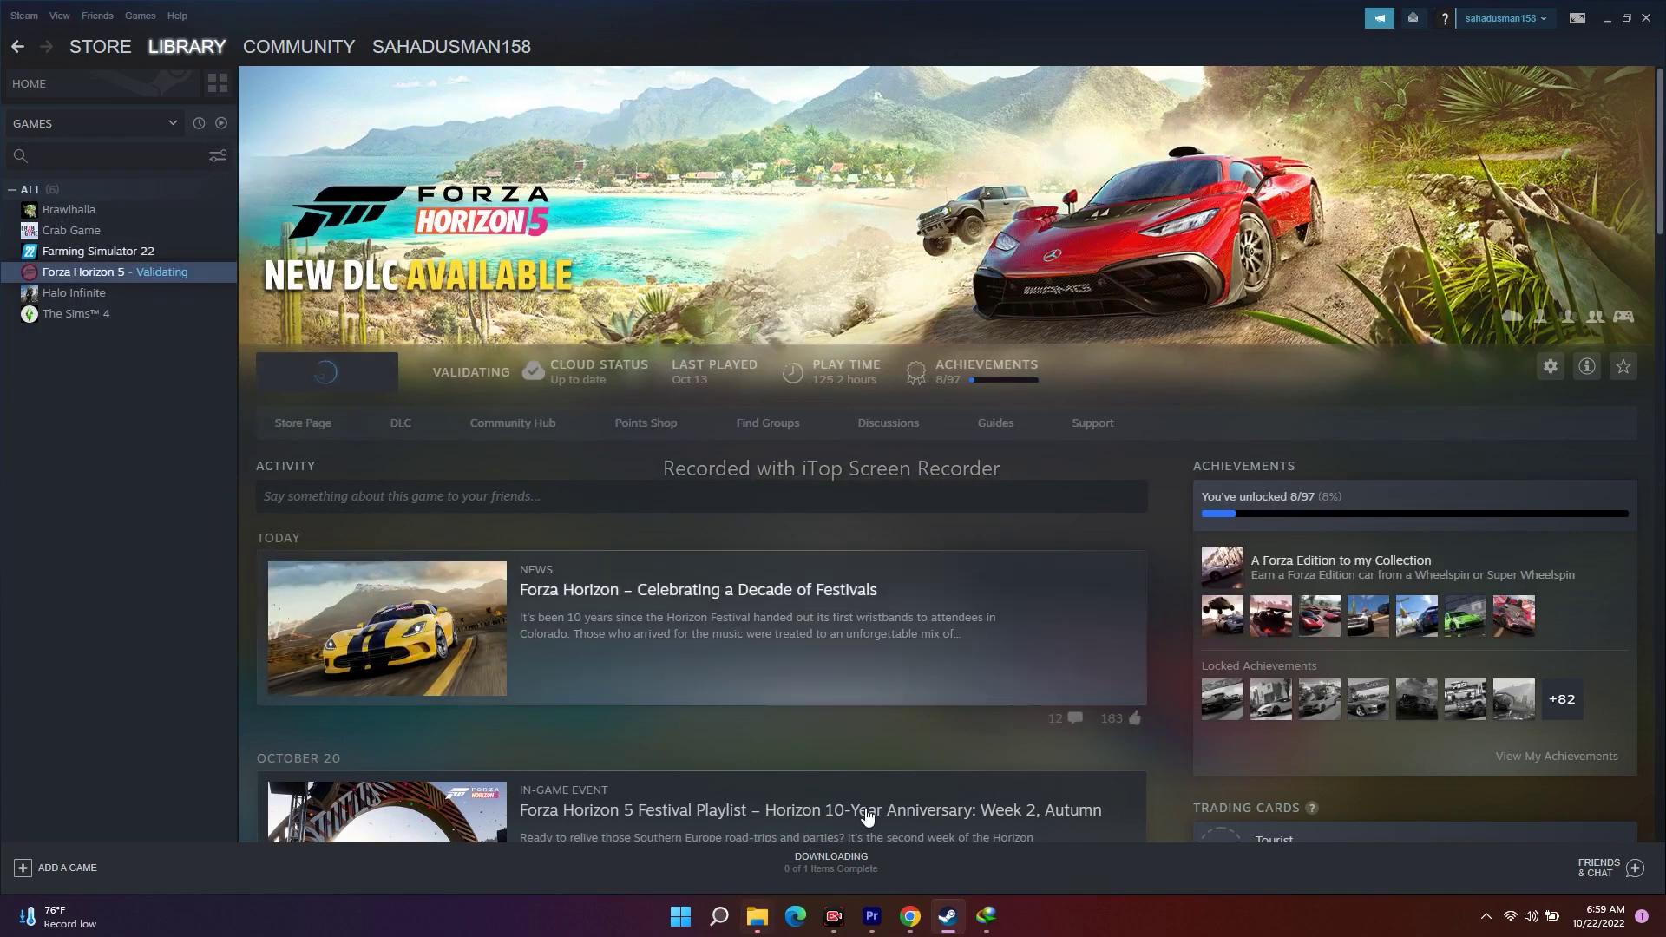
pyautogui.moveTo(757, 916)
pyautogui.click(853, 846)
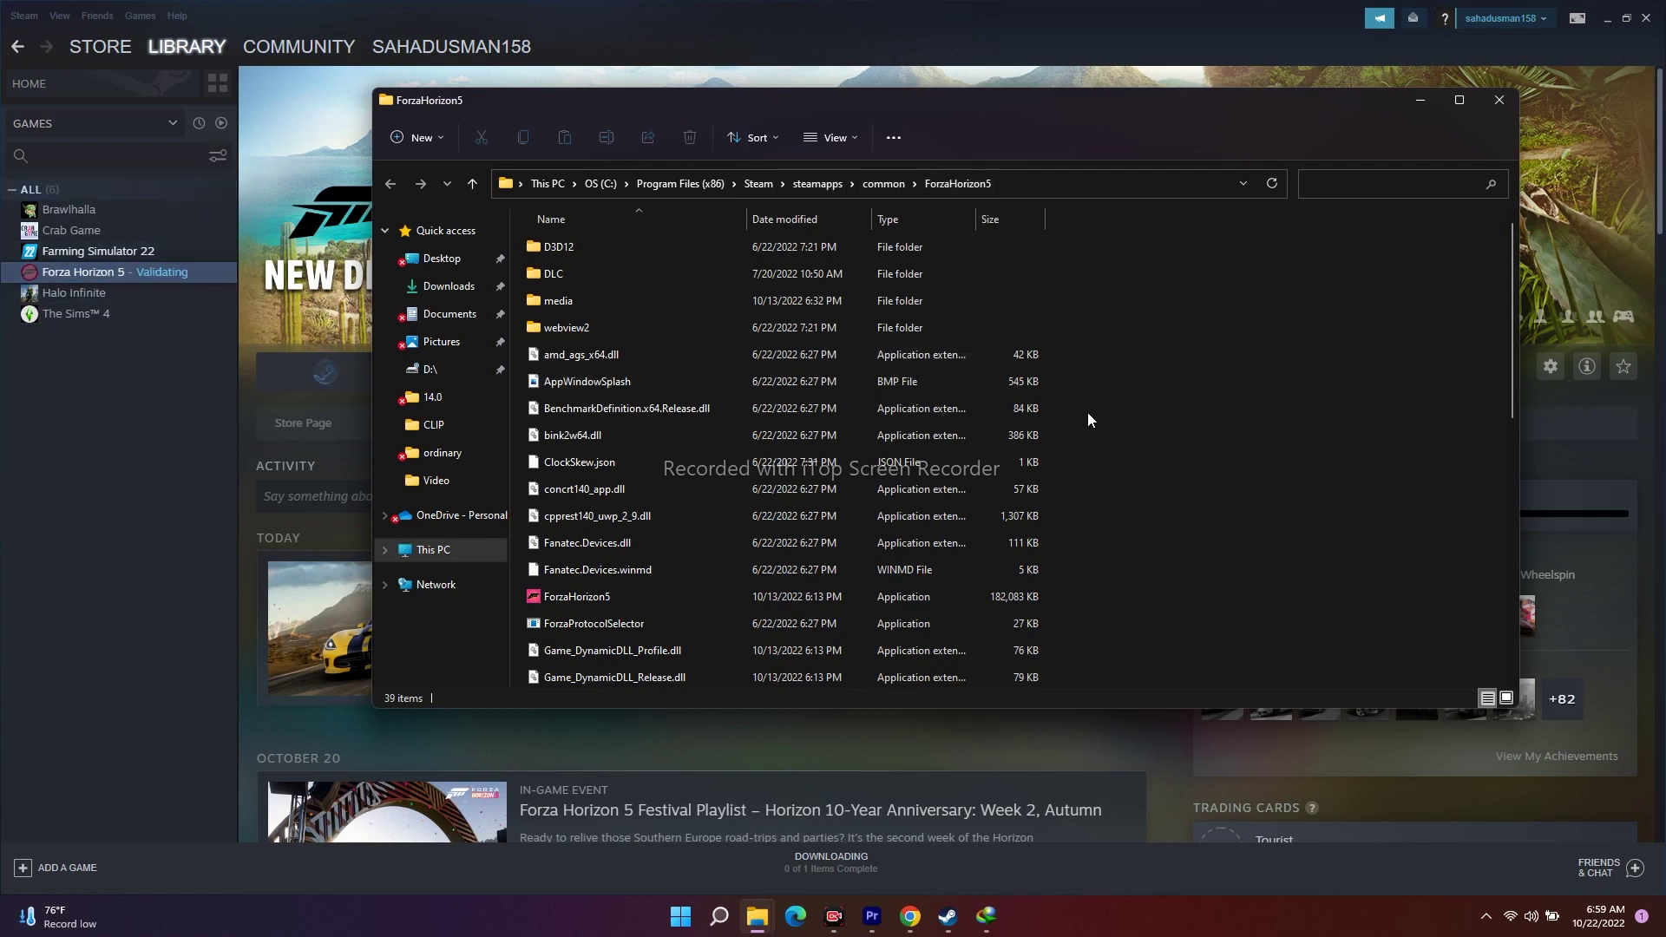
# Run the ForzaHorizon5 application as administrator from its install folder.
pyautogui.rightClick(625, 596)
pyautogui.click(617, 595)
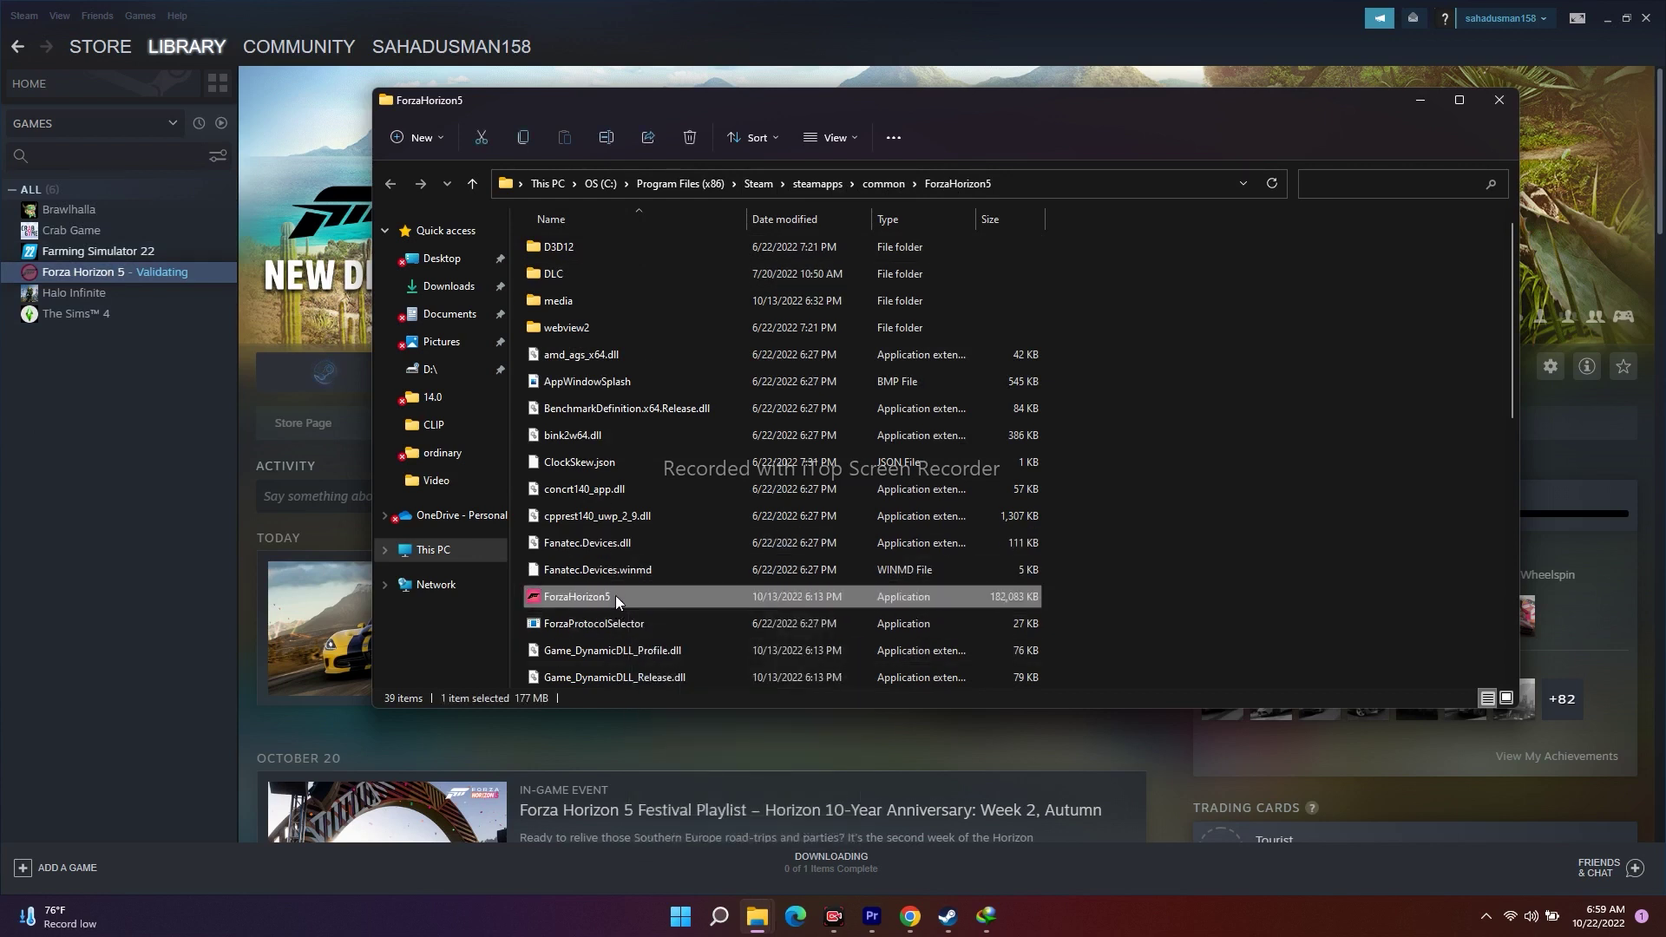
pyautogui.rightClick(616, 595)
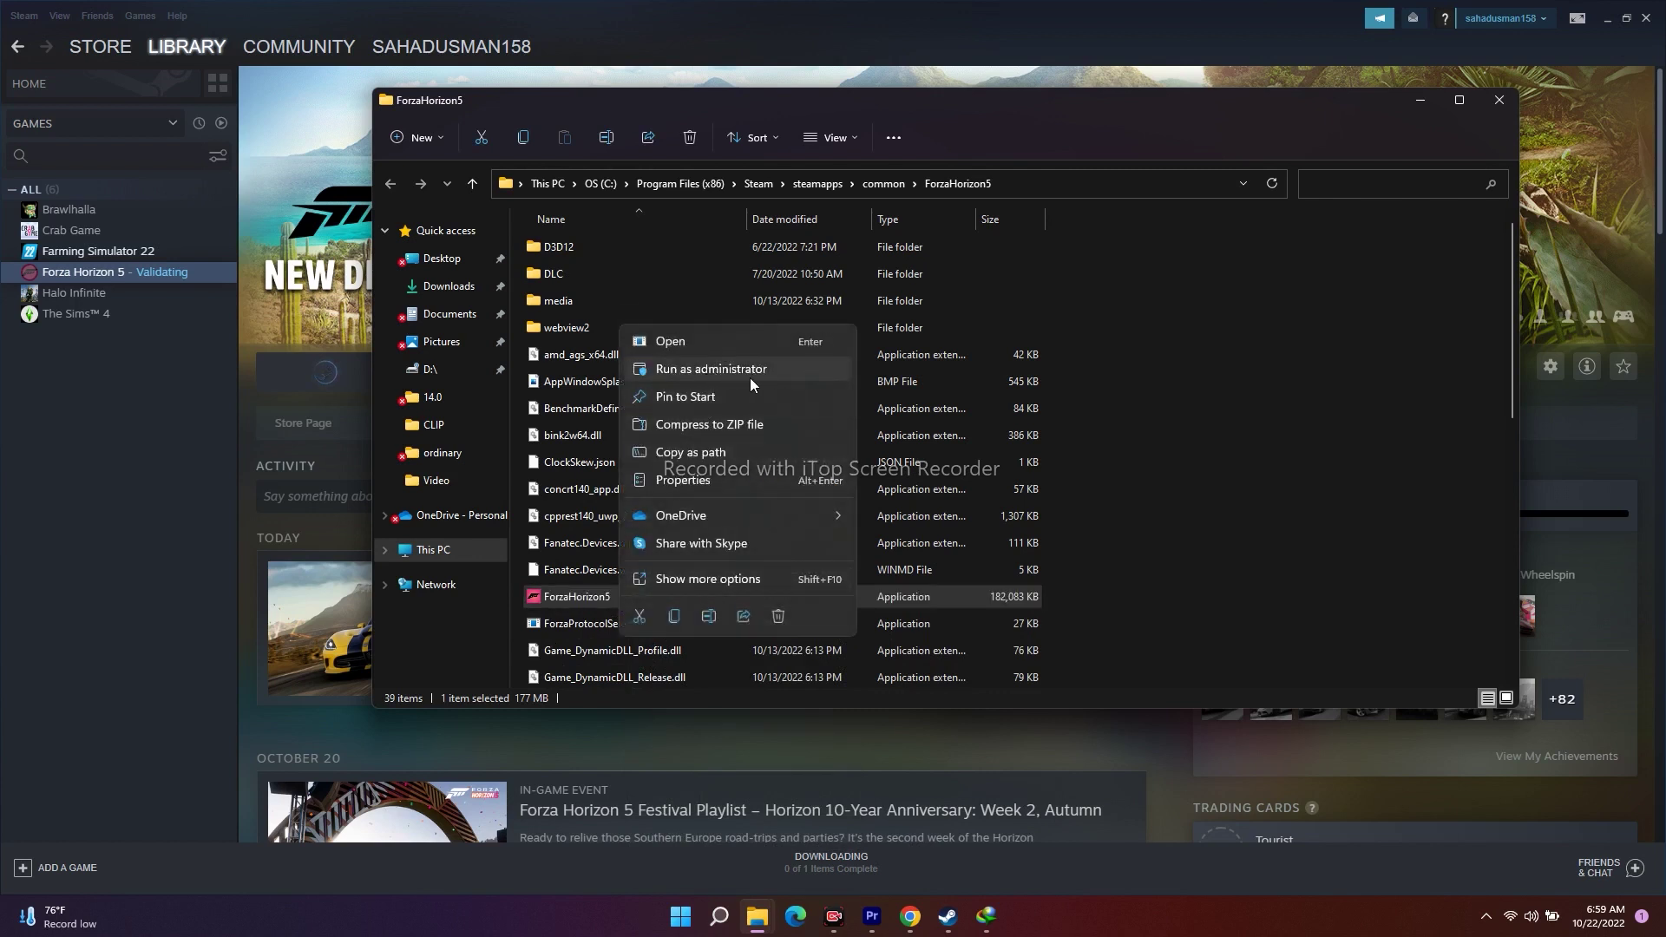
pyautogui.click(1501, 101)
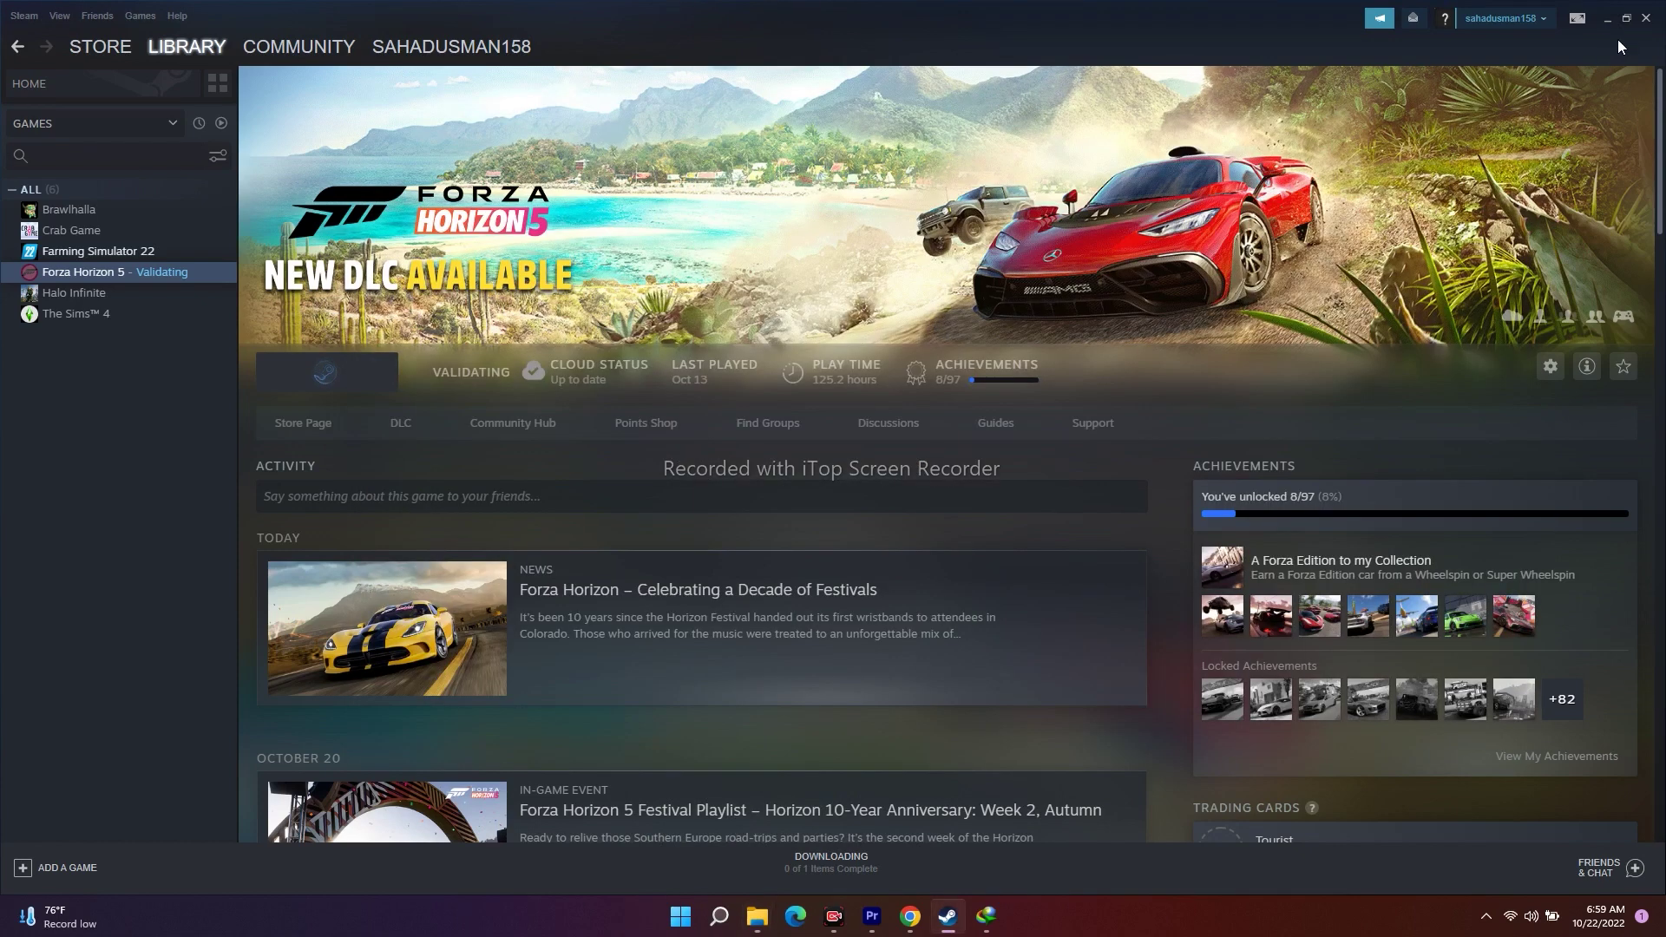
# Minimize the Steam window to show the desktop.
pyautogui.click(1607, 21)
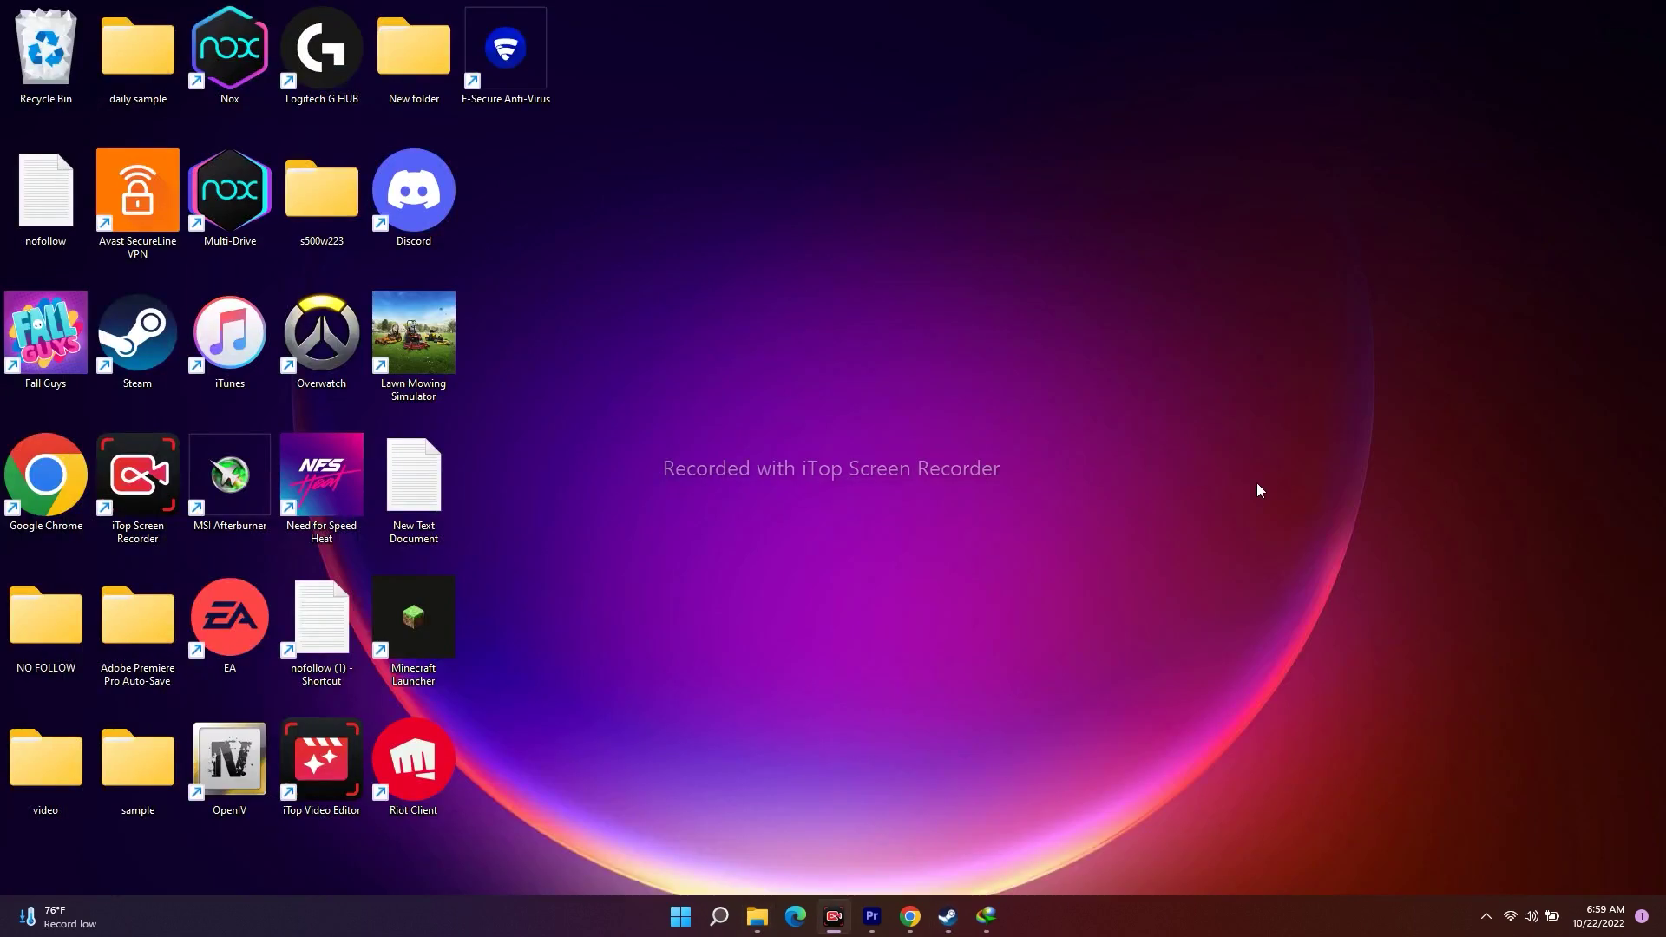